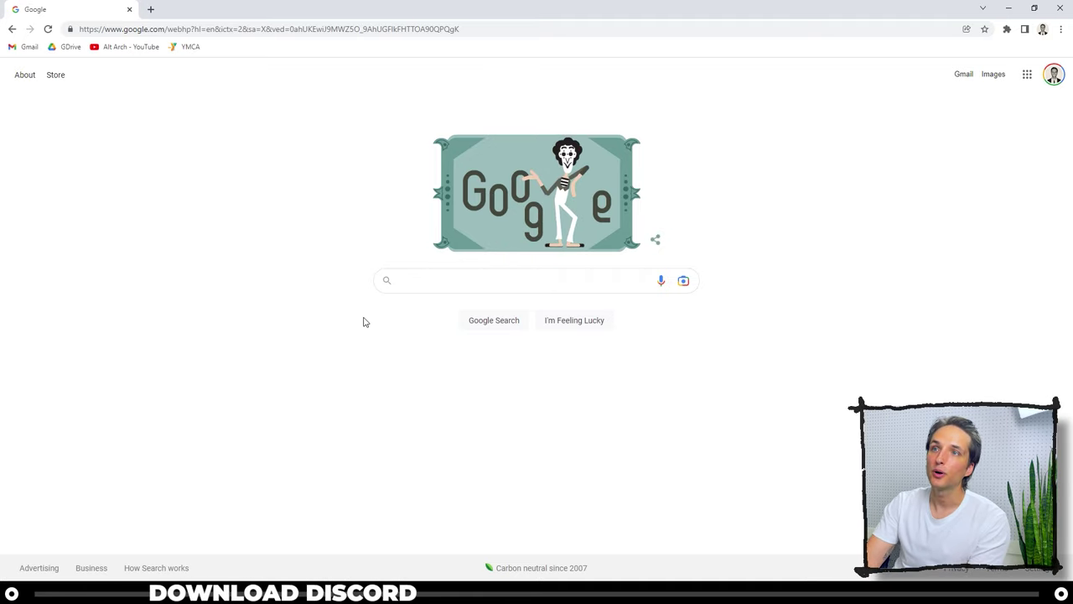
Search Google for discord, download the Windows installer and open DiscordSetup.exe.
{"action": "left_click", "coordinate": [419, 280]}
{"action": "type", "text": "discord"}
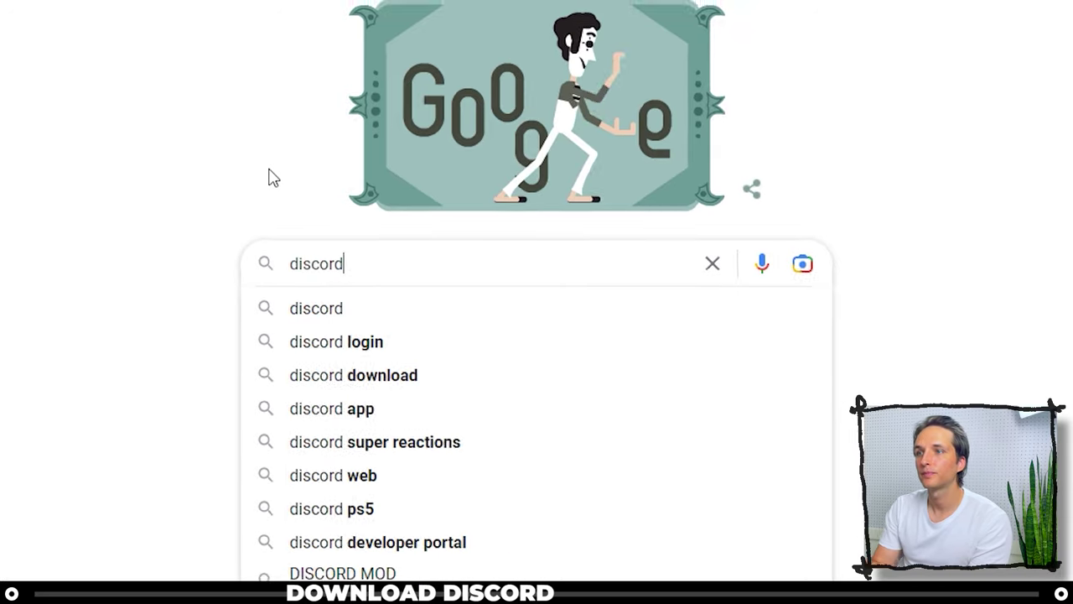
{"action": "key", "text": "Return"}
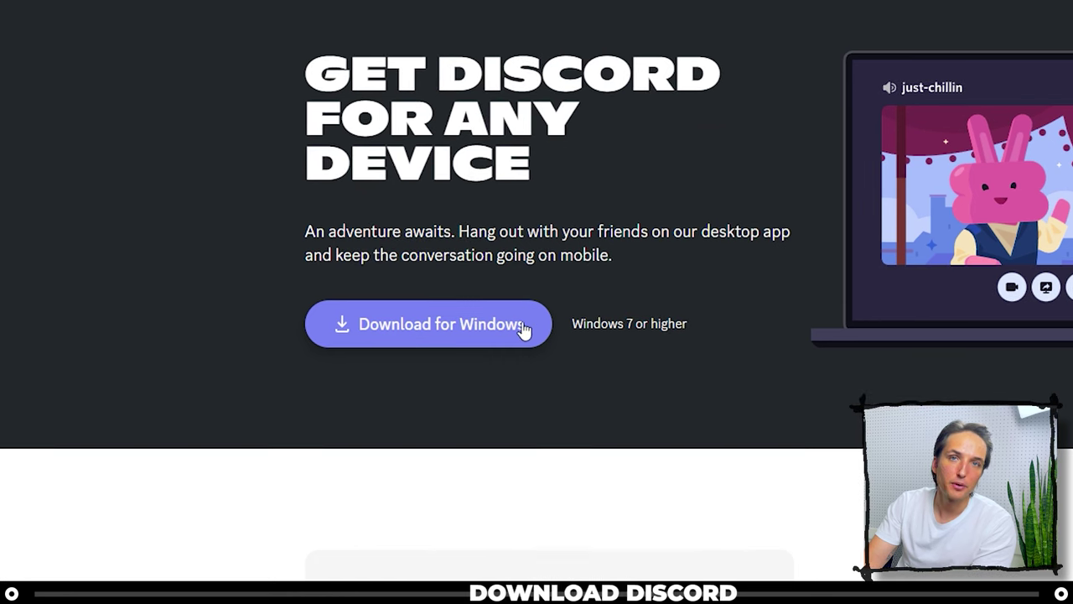
{"action": "left_click", "coordinate": [521, 329]}
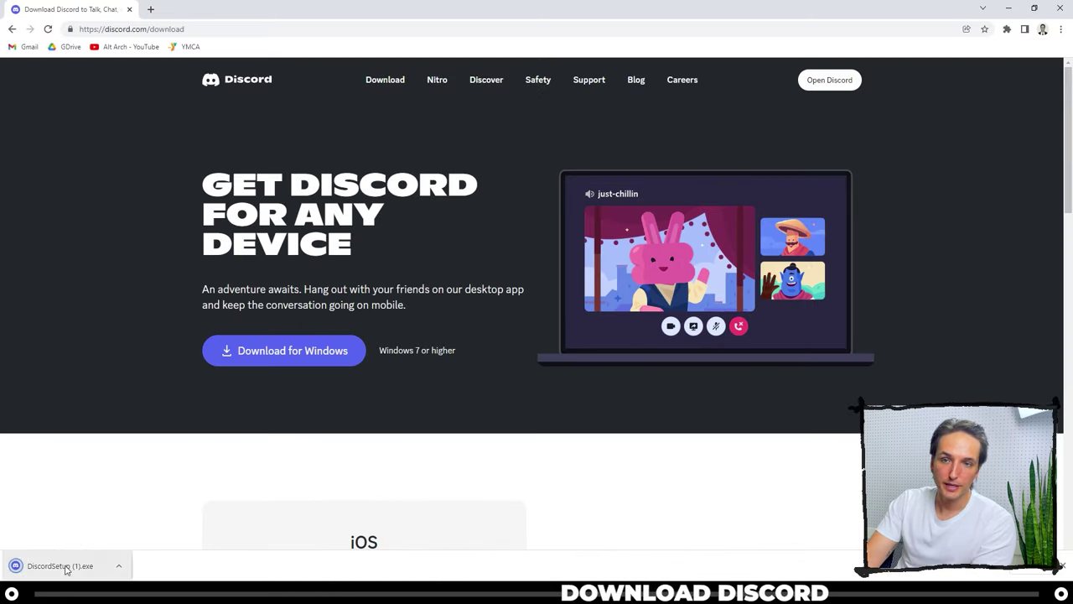
{"action": "left_click", "coordinate": [67, 566]}
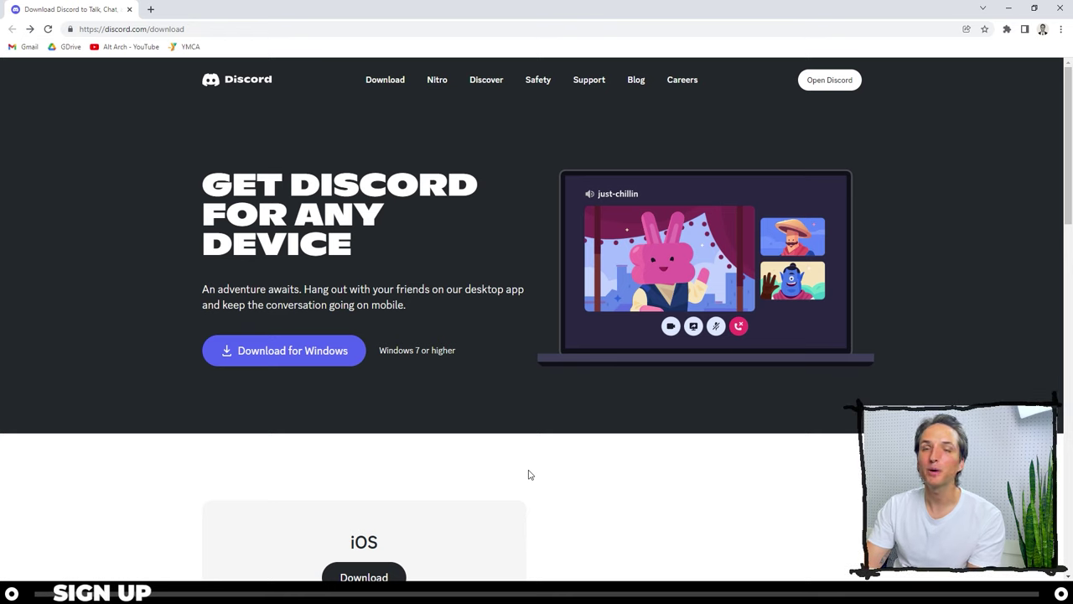
Launch Discord from Start search, glance at Register, and return to the login form.
{"action": "key", "text": "super"}
{"action": "type", "text": "discord"}
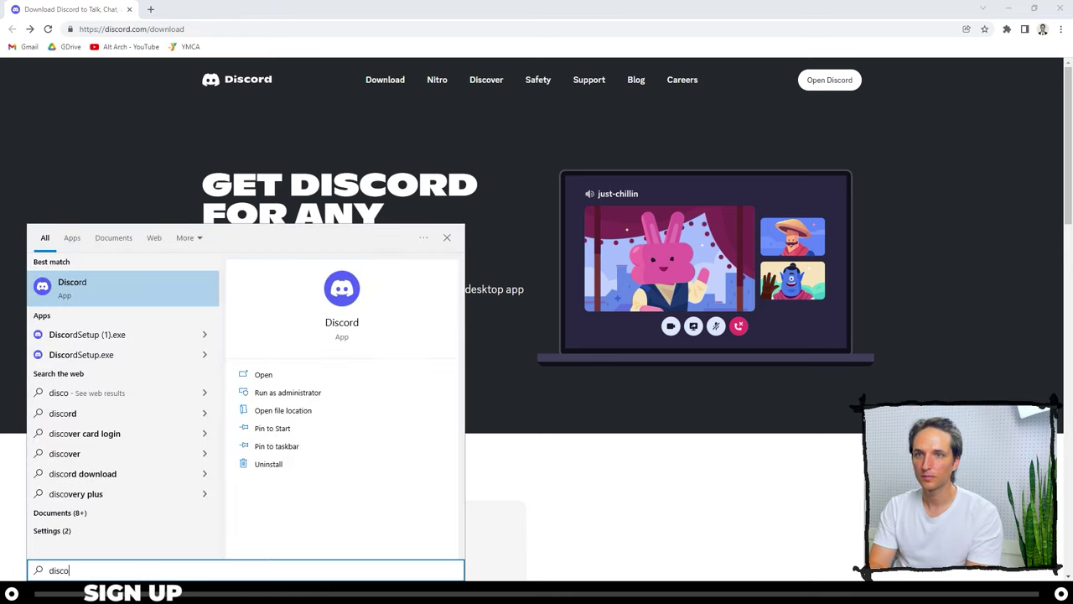
{"action": "key", "text": "Return"}
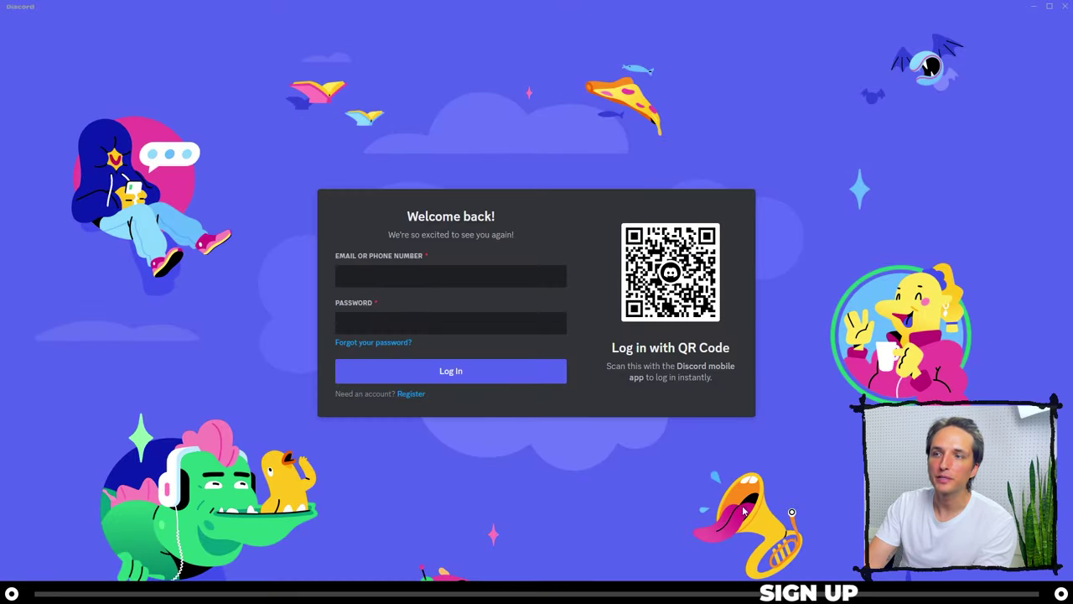
{"action": "left_click", "coordinate": [411, 393]}
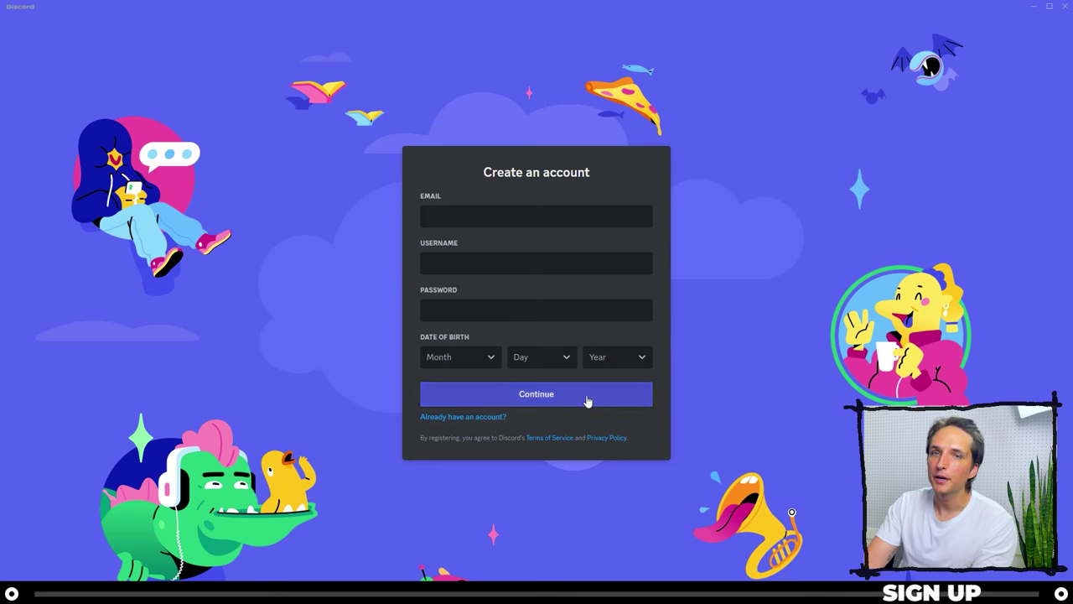
{"action": "left_click", "coordinate": [469, 417]}
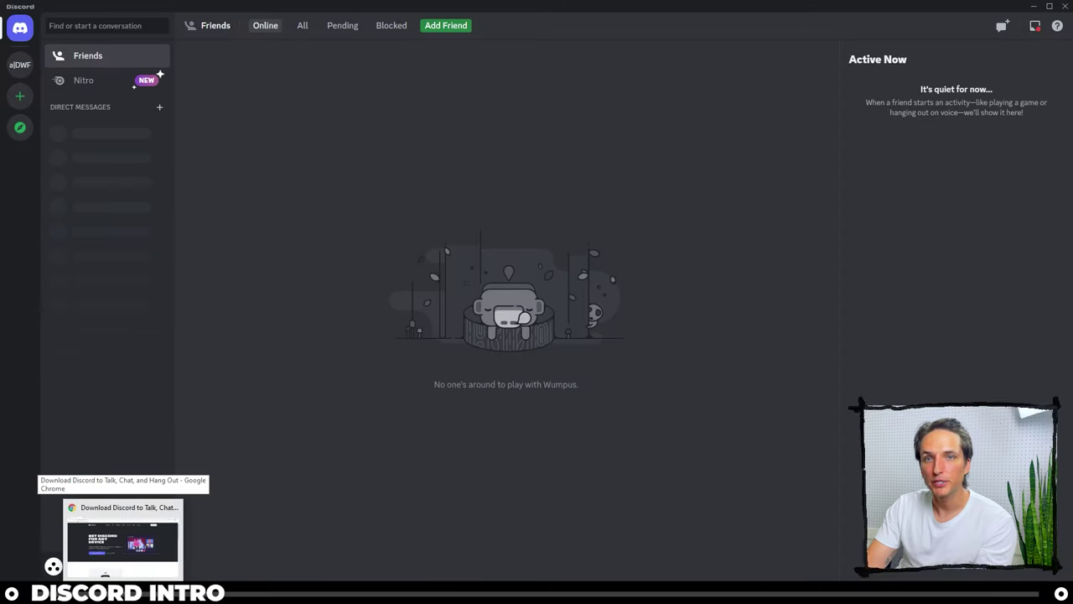
Load midjourney.com in Chrome and follow its Join the Beta Discord invite.
{"action": "left_click", "coordinate": [121, 540]}
{"action": "left_click", "coordinate": [378, 47]}
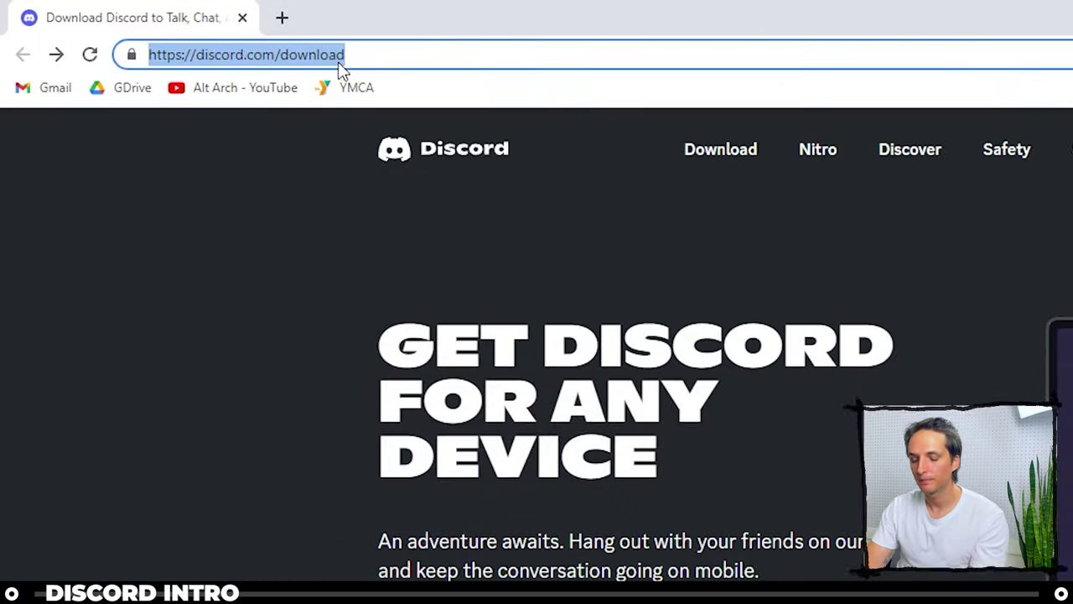
{"action": "type", "text": "midjourney.com"}
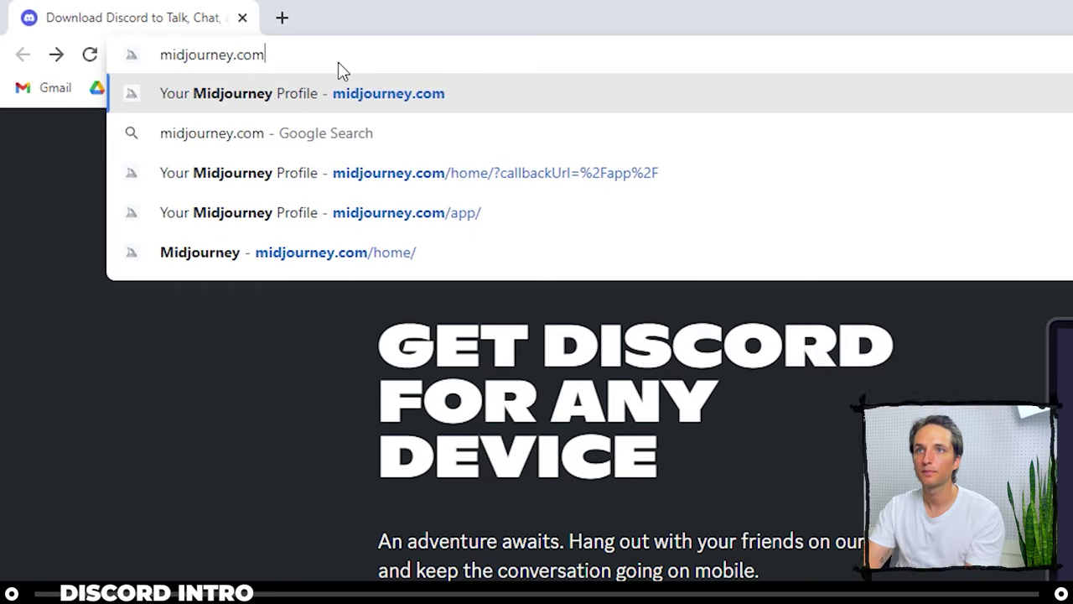
{"action": "key", "text": "Return"}
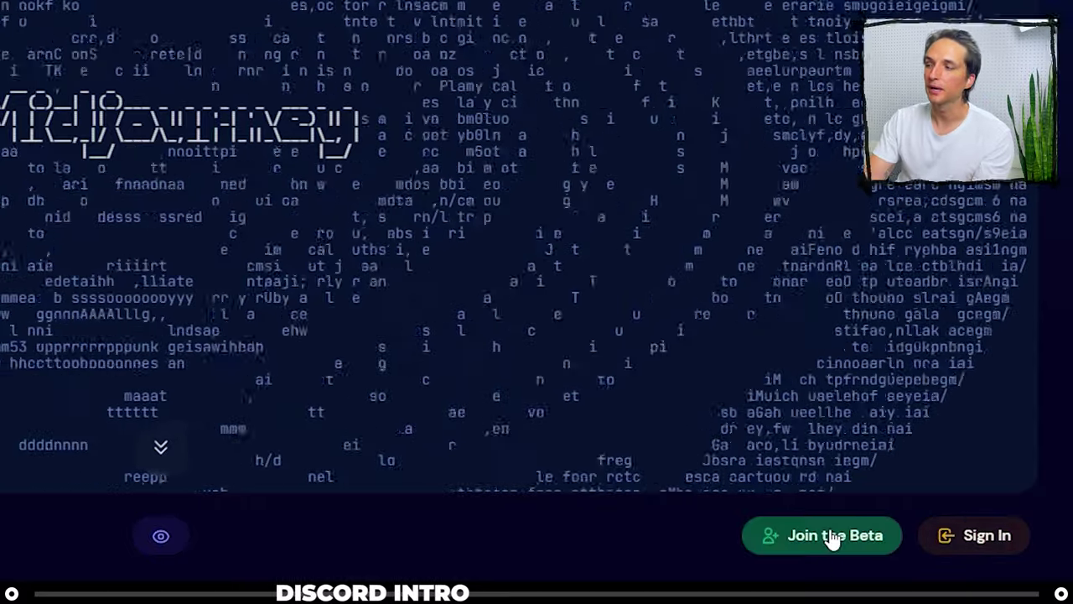
{"action": "left_click", "coordinate": [832, 539]}
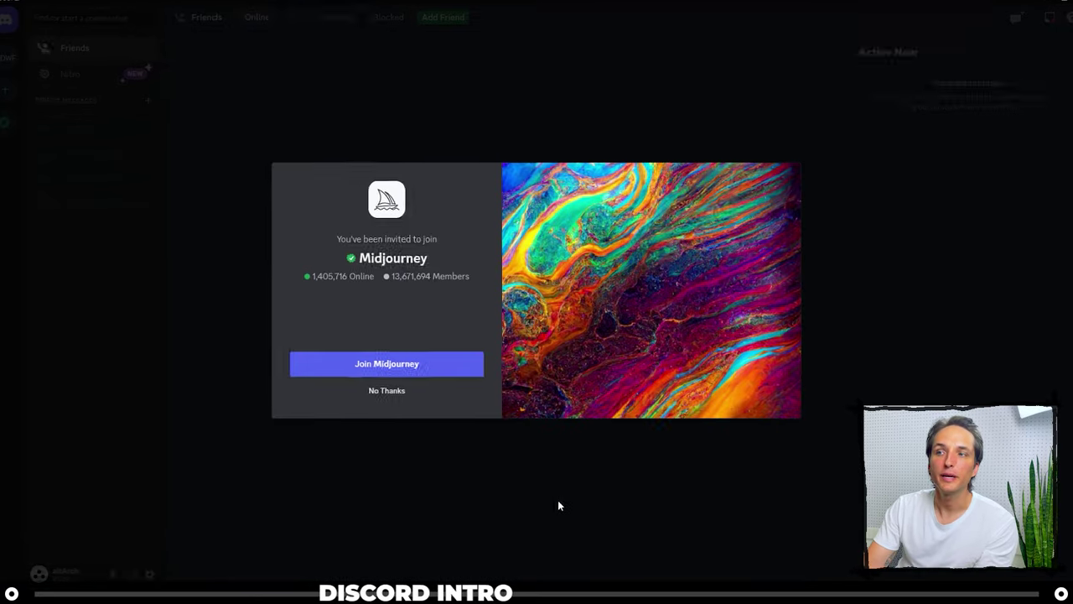
Join the Midjourney server, allow firewall access, browse the Home feed and dismiss the Nitro popup.
{"action": "left_click", "coordinate": [456, 369]}
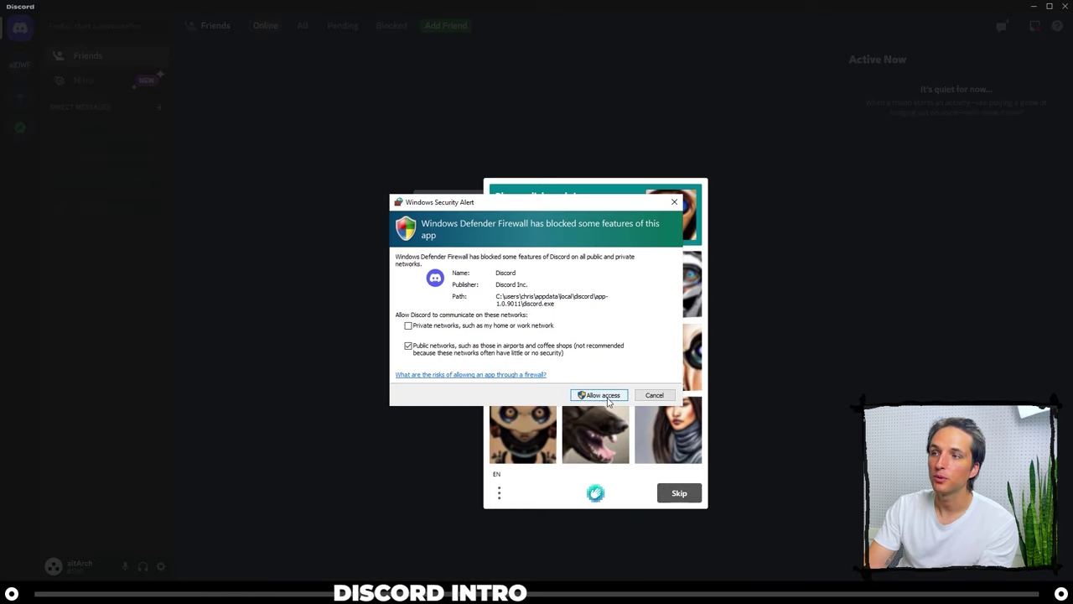
{"action": "left_click", "coordinate": [602, 395]}
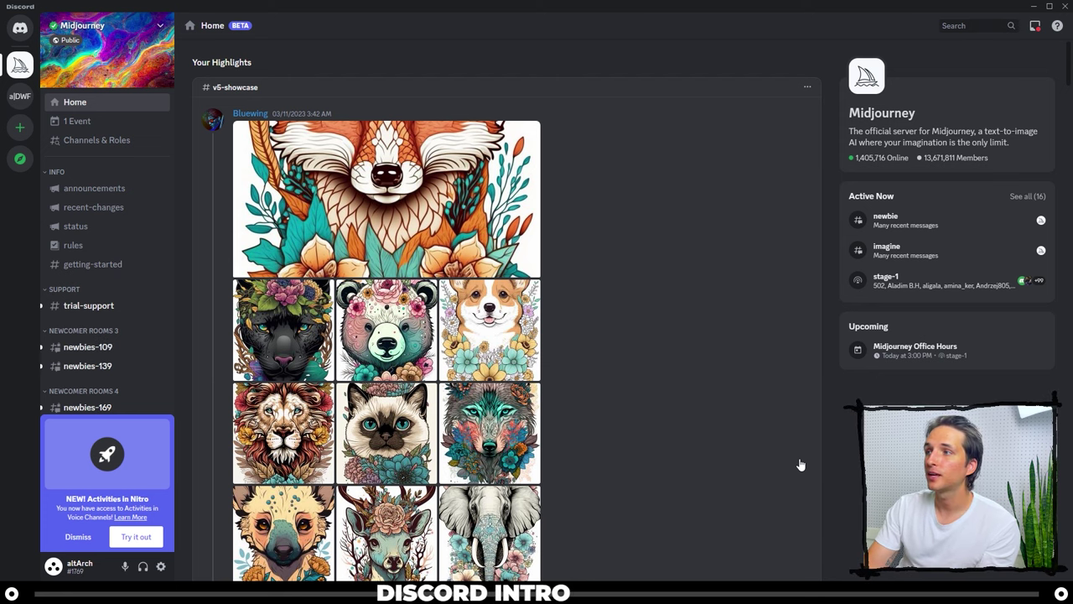
{"action": "scroll", "coordinate": [797, 462], "scroll_direction": "down", "scroll_amount": 15}
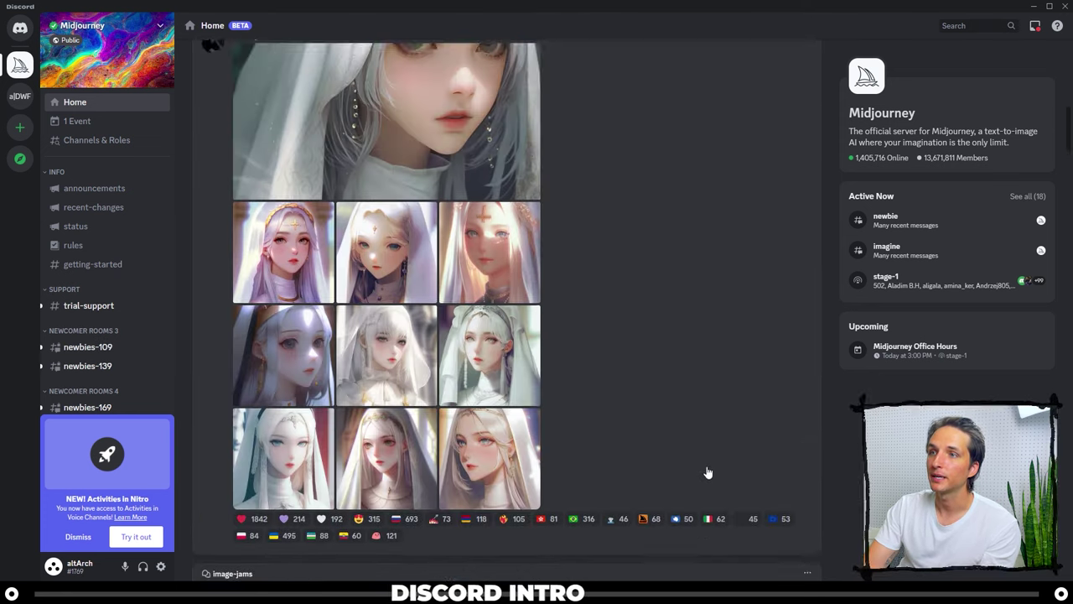
{"action": "scroll", "coordinate": [707, 473], "scroll_direction": "down", "scroll_amount": 5}
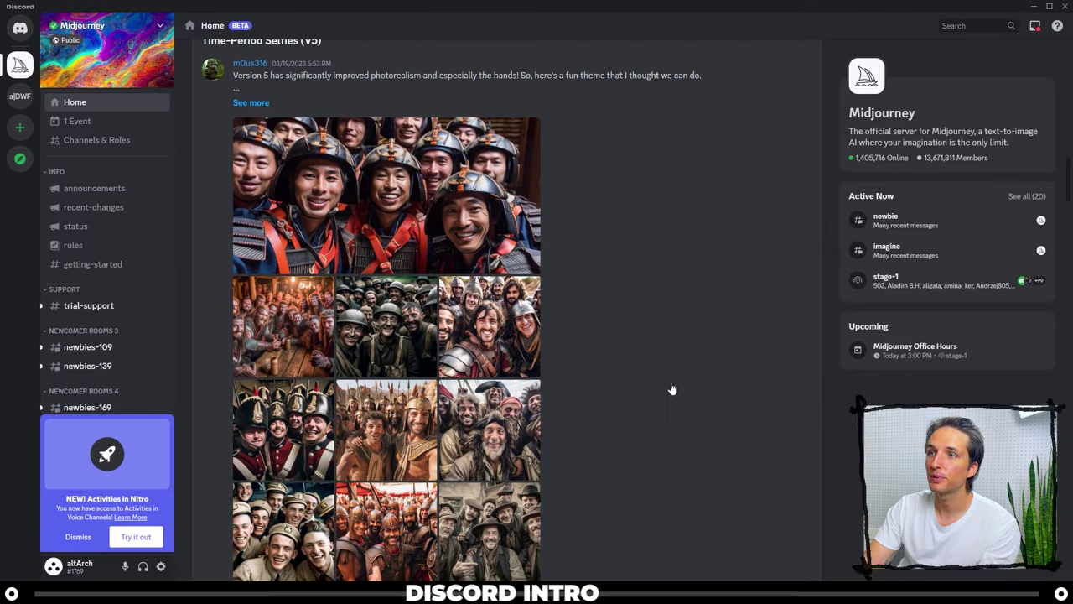
{"action": "scroll", "coordinate": [671, 389], "scroll_direction": "down", "scroll_amount": 12}
{"action": "scroll", "coordinate": [696, 369], "scroll_direction": "up", "scroll_amount": 6}
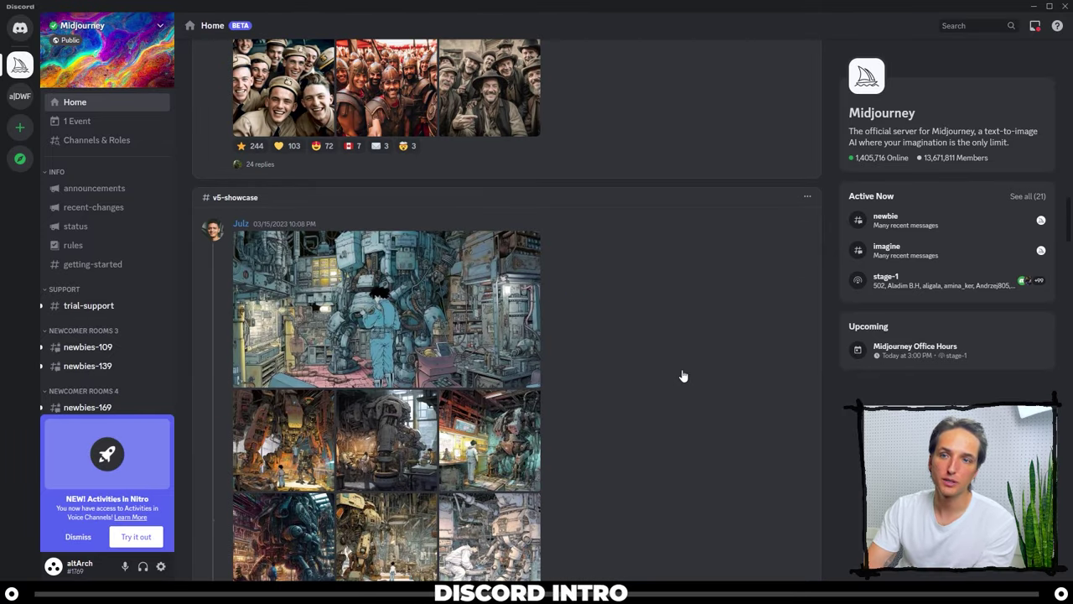
{"action": "left_click", "coordinate": [60, 539]}
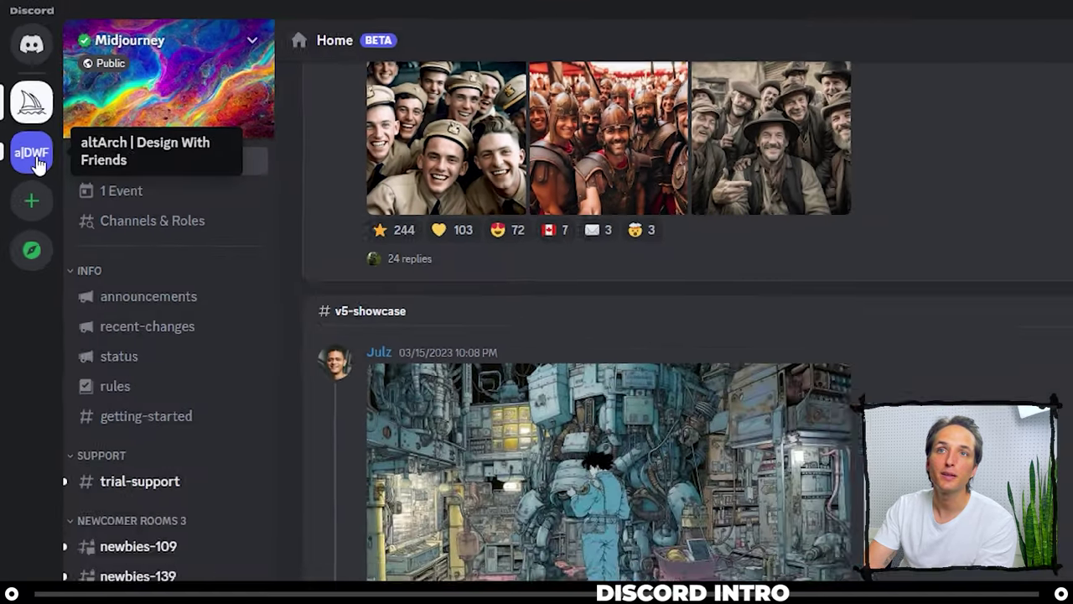
Visit the Design With Friends server, dismiss App Directory, then return to Midjourney.
{"action": "left_click", "coordinate": [41, 186]}
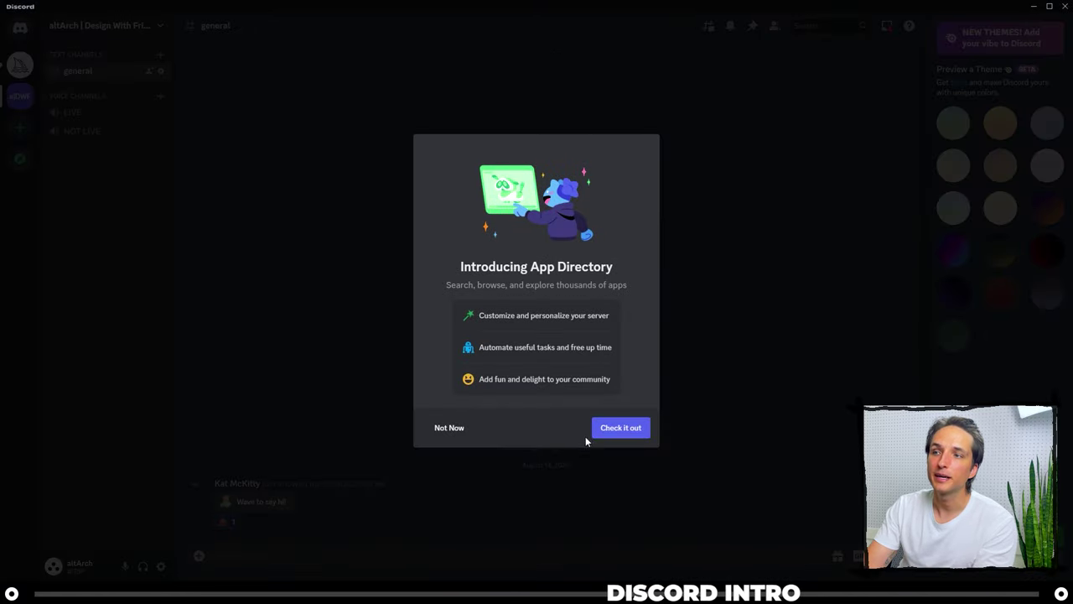
{"action": "left_click", "coordinate": [450, 429]}
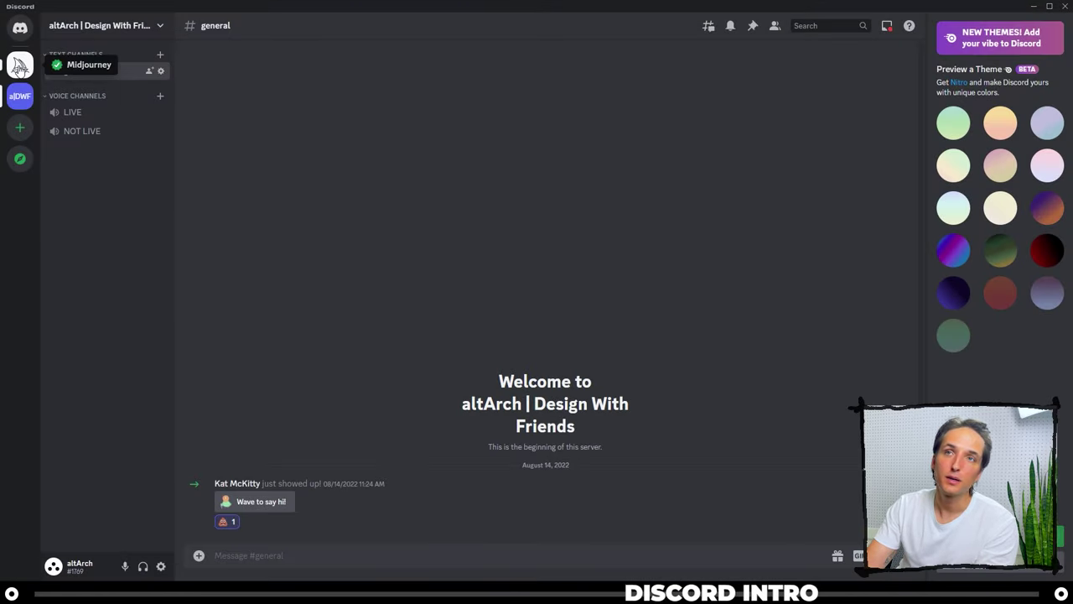
{"action": "left_click", "coordinate": [21, 67]}
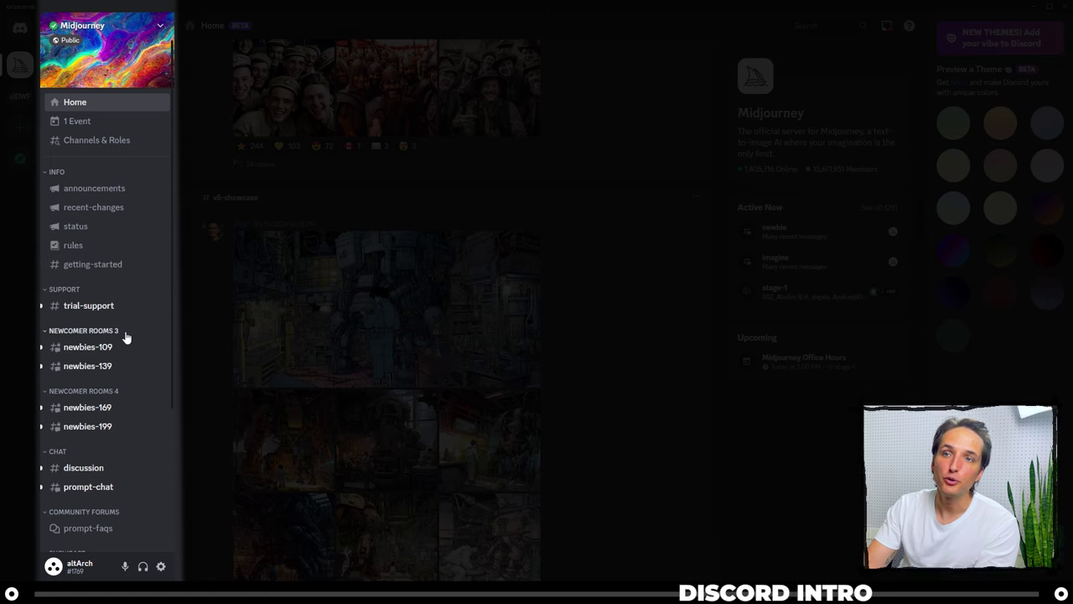
Open the trial-support channel, type 'tes', and start adding a new server.
{"action": "scroll", "coordinate": [132, 346], "scroll_direction": "down", "scroll_amount": 1}
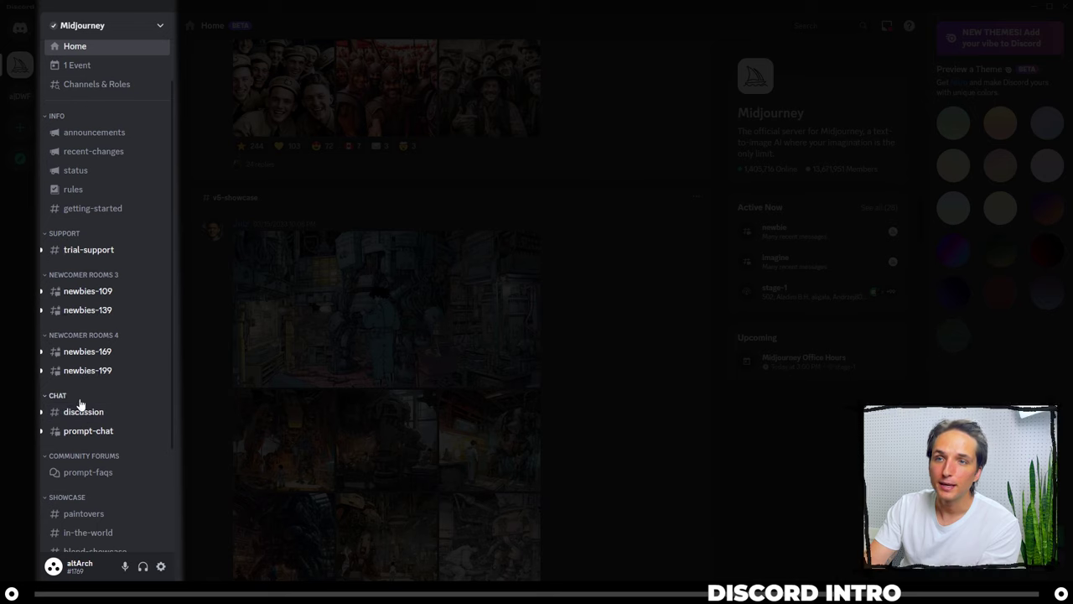
{"action": "mouse_move", "coordinate": [78, 351]}
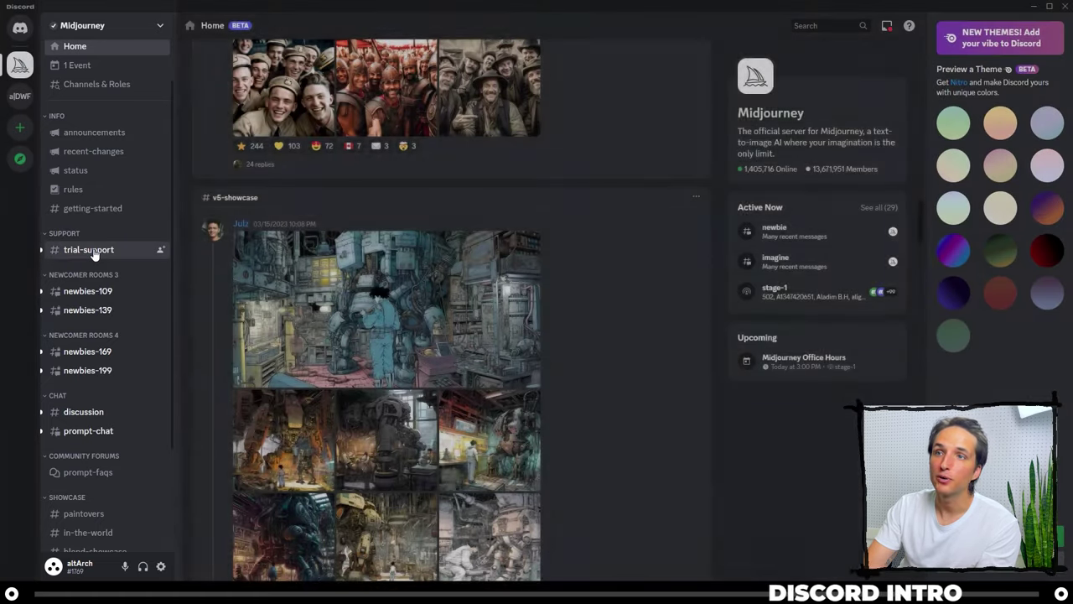
{"action": "left_click", "coordinate": [88, 250]}
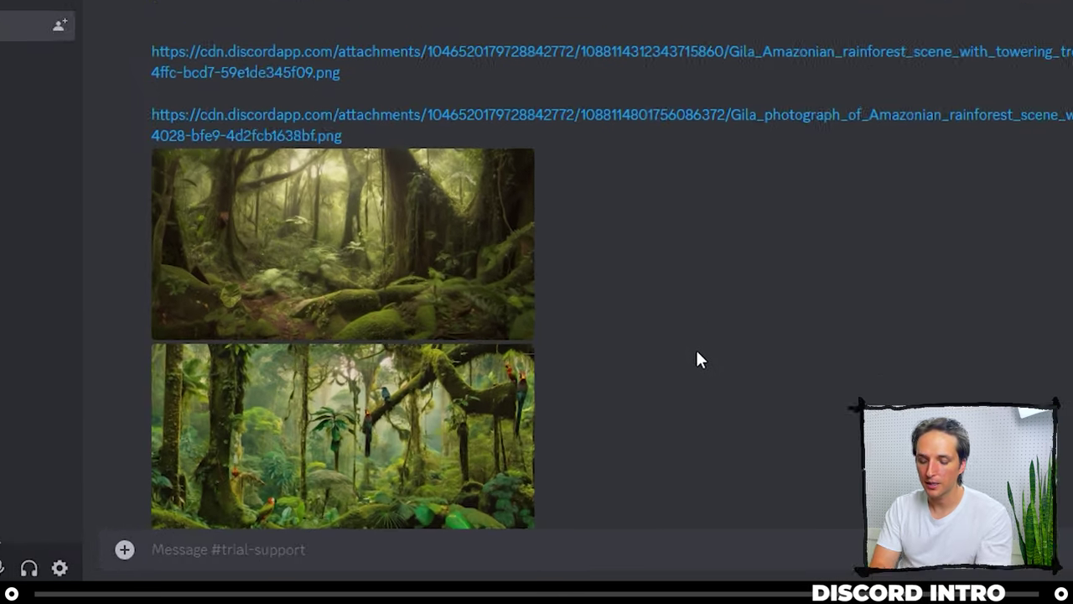
{"action": "type", "text": "tes"}
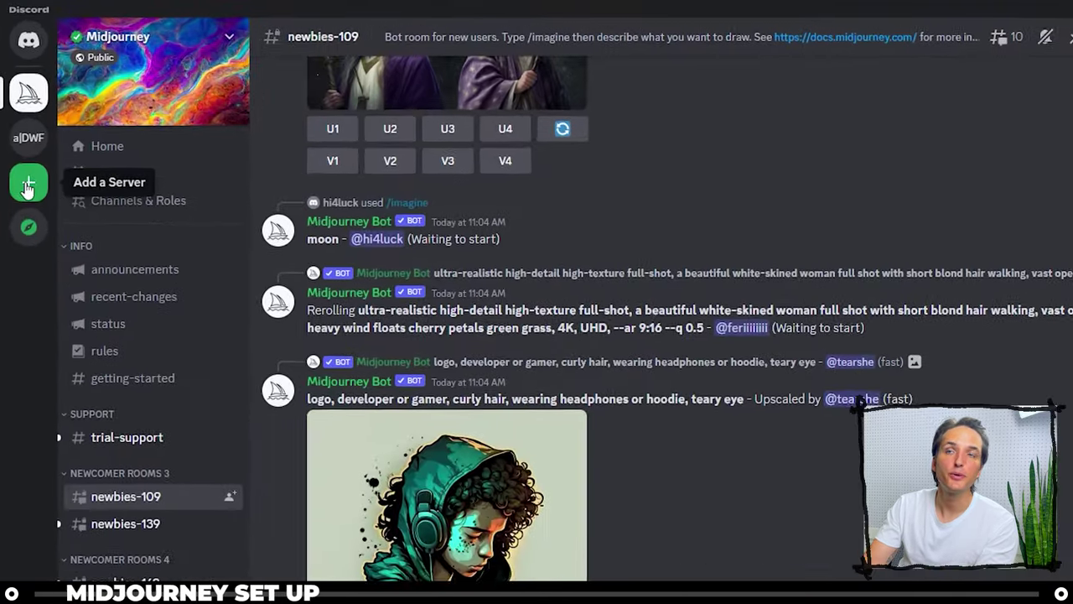
{"action": "left_click", "coordinate": [19, 133]}
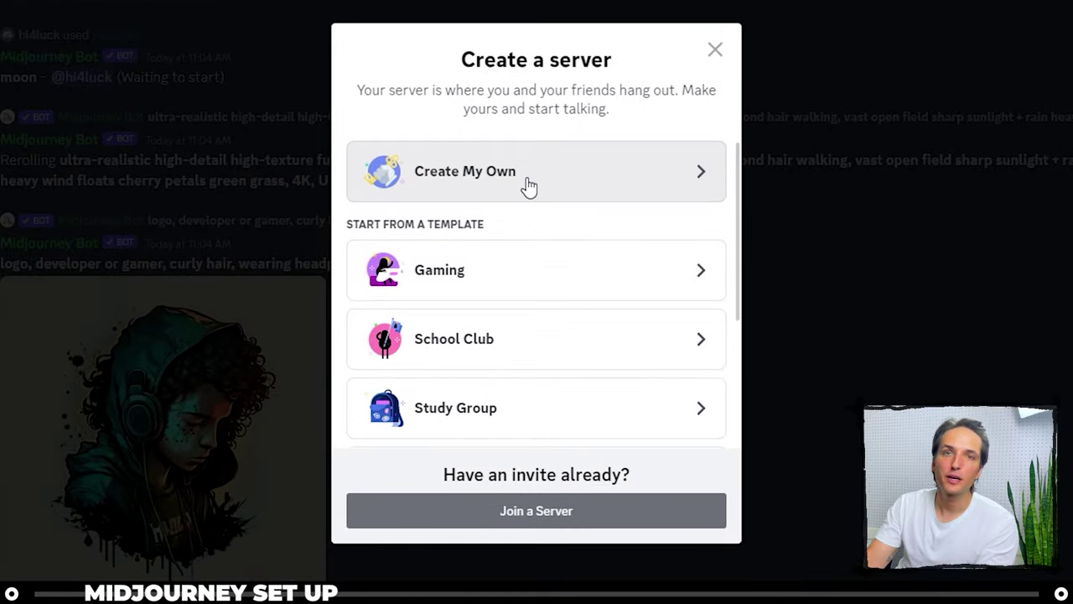
Create a server from scratch named 'My Midjourney Images' and skip the App Directory offer.
{"action": "left_click", "coordinate": [528, 183]}
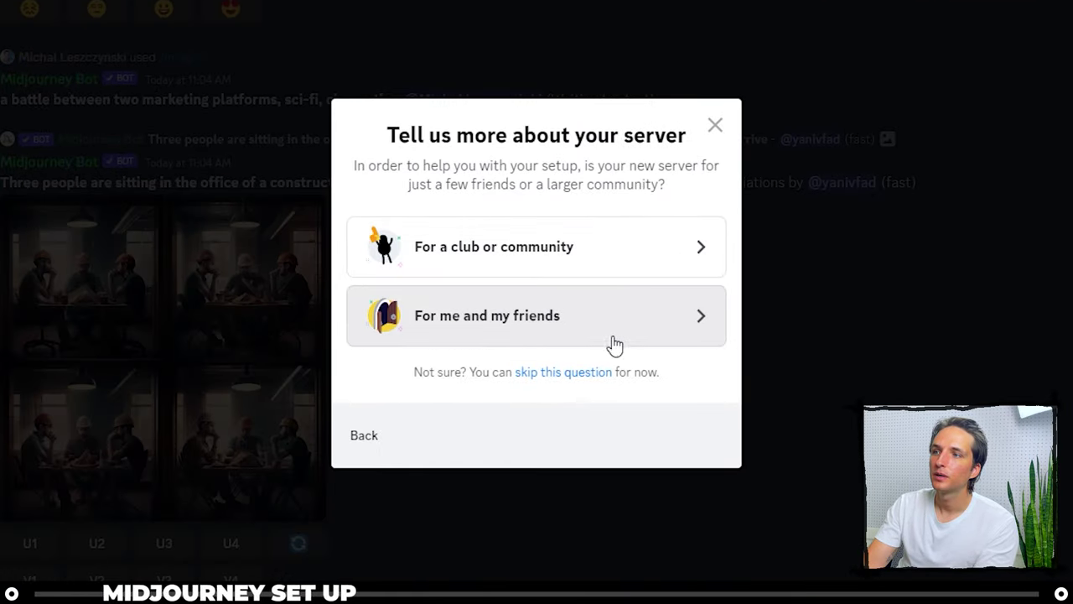
{"action": "left_click", "coordinate": [587, 372]}
{"action": "left_click_drag", "start_coordinate": [479, 346], "coordinate": [207, 329]}
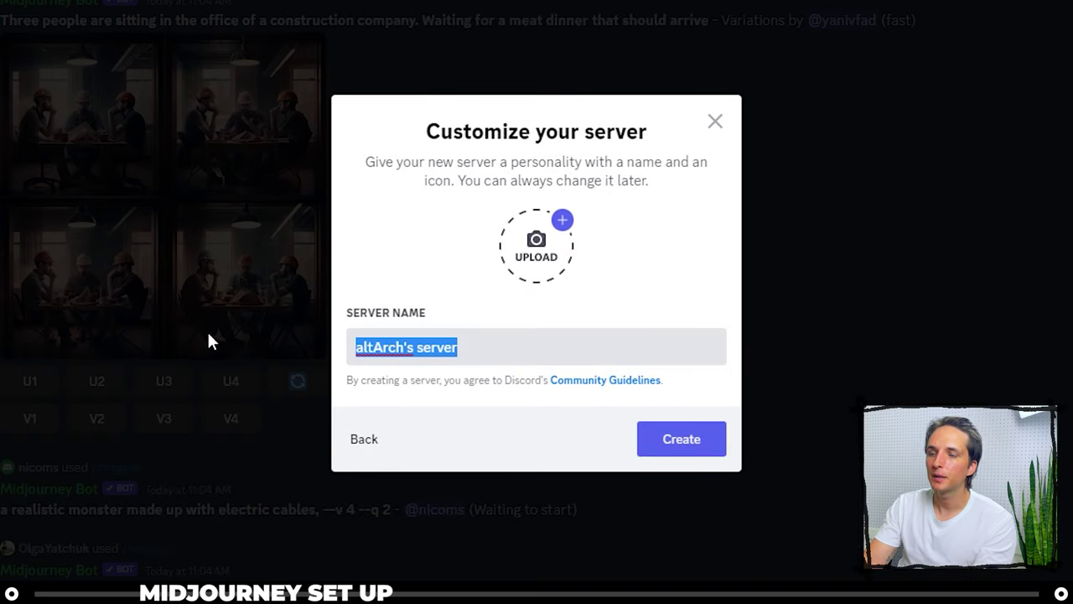
{"action": "type", "text": "My Midj"}
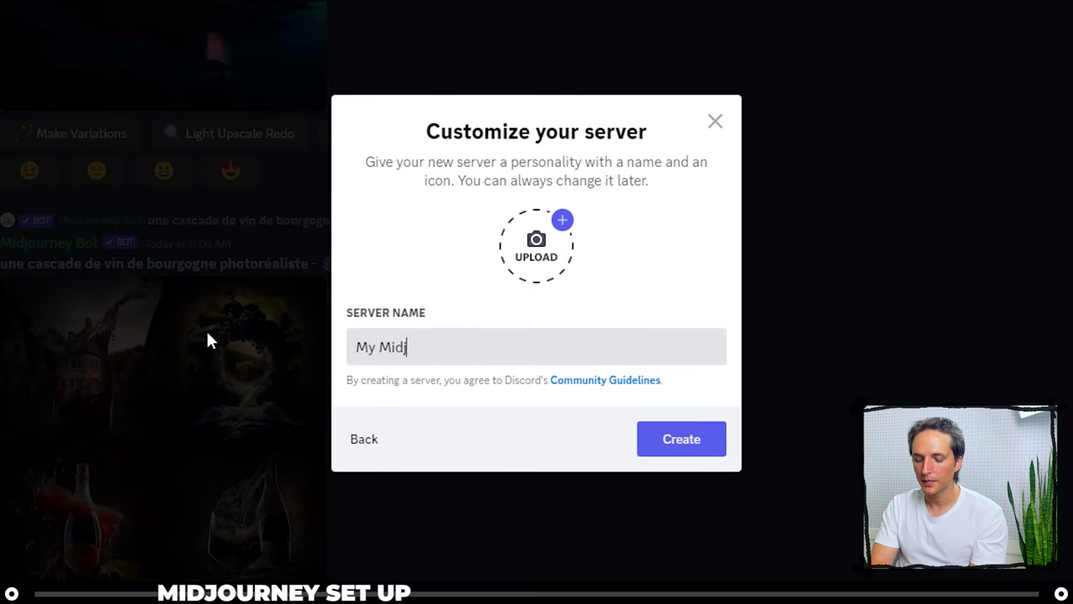
{"action": "type", "text": "ourney Images"}
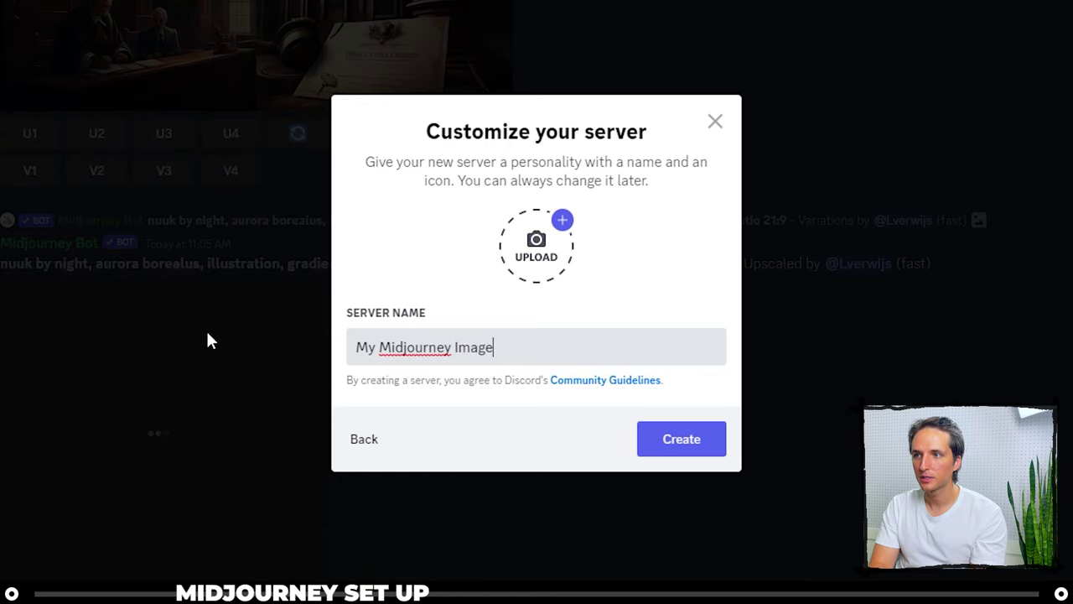
{"action": "left_click", "coordinate": [663, 450]}
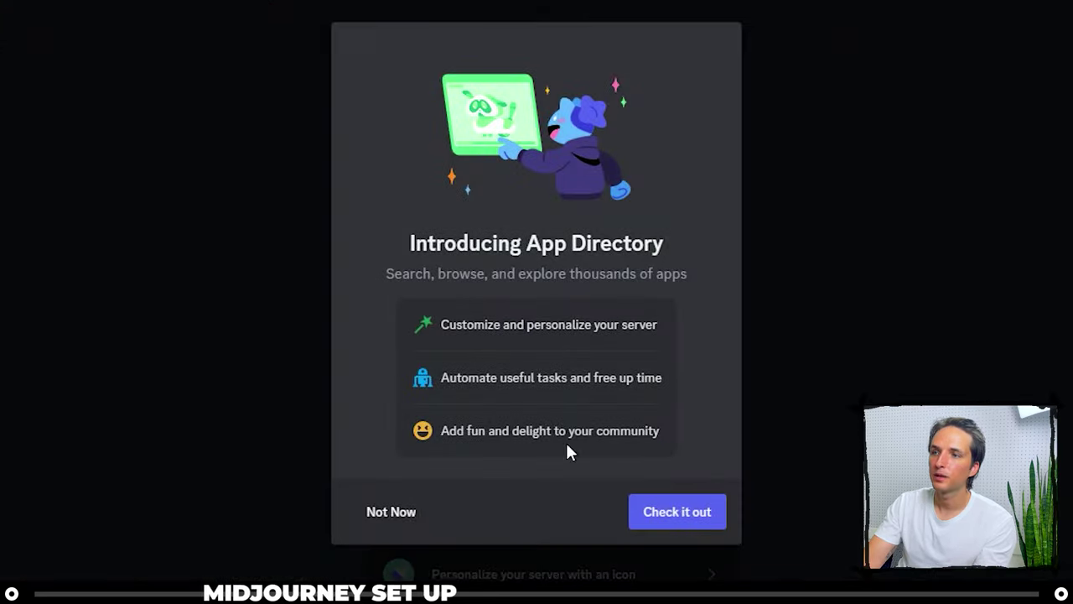
{"action": "left_click", "coordinate": [401, 514]}
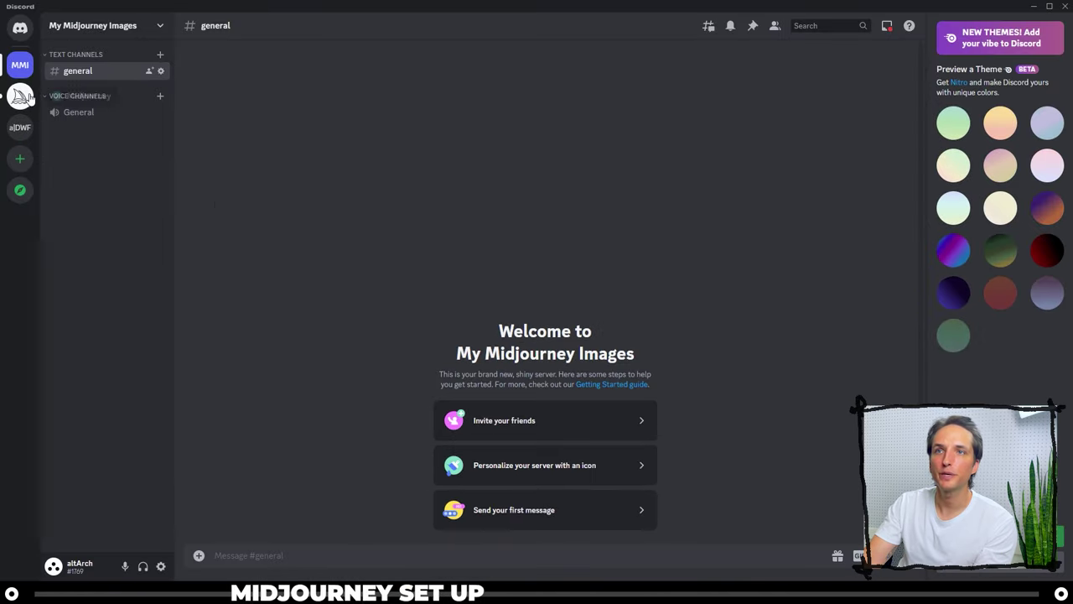
{"action": "left_click", "coordinate": [24, 98]}
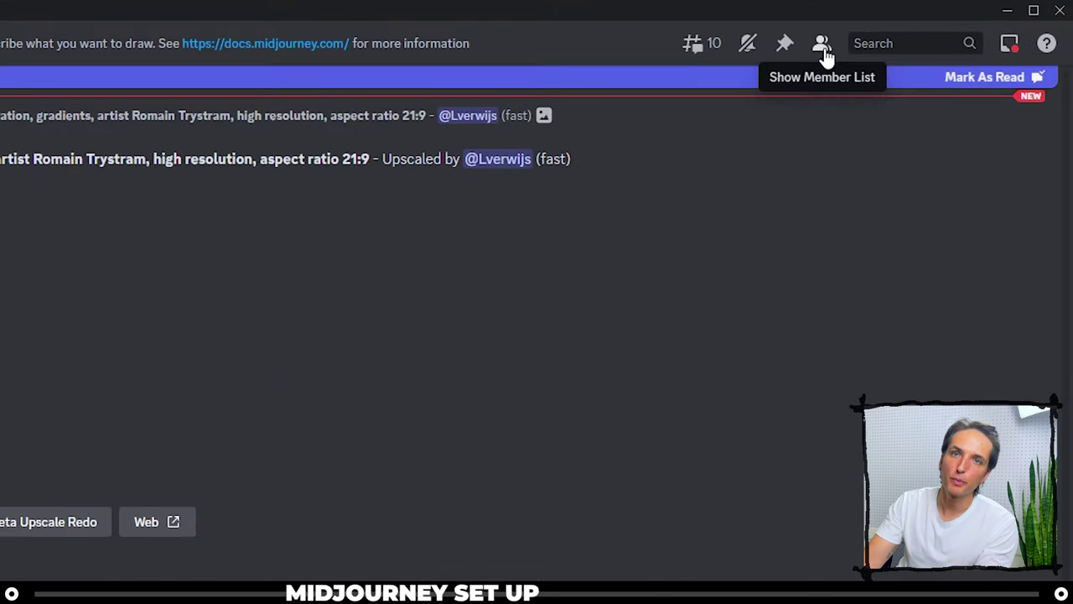
{"action": "left_click", "coordinate": [823, 47]}
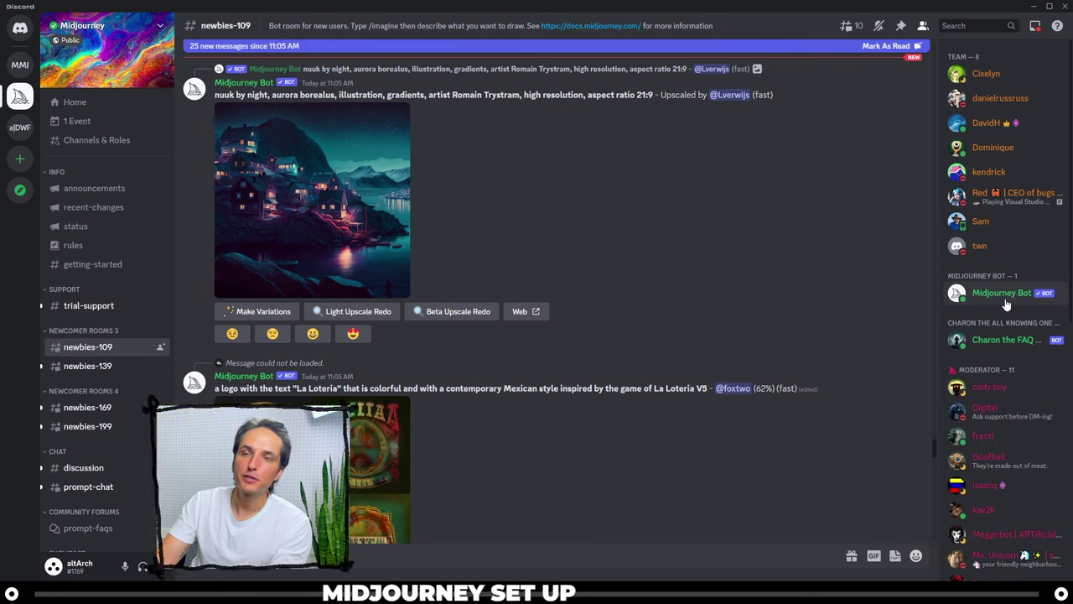
{"action": "right_click", "coordinate": [1006, 300]}
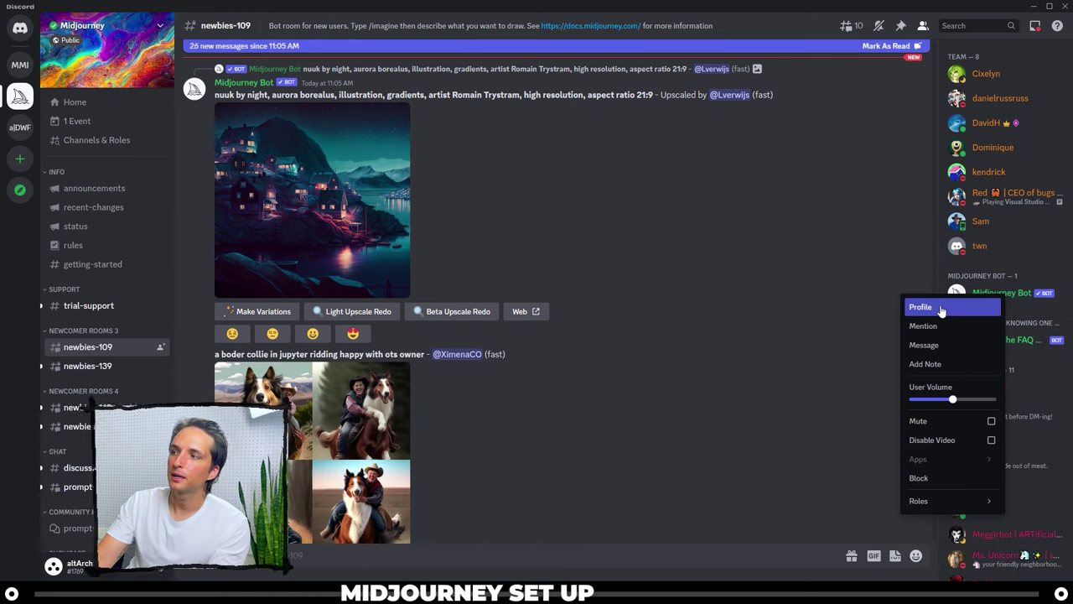
{"action": "left_click", "coordinate": [936, 304]}
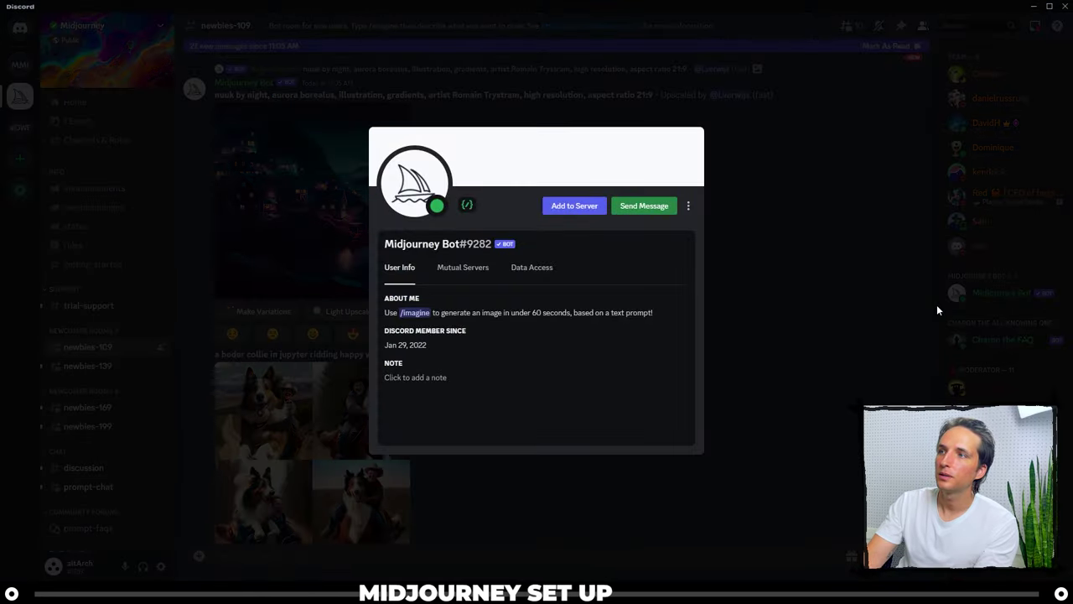
Add Midjourney Bot to My Midjourney Images, authorize it, pass the captcha, and check members.
{"action": "left_click", "coordinate": [587, 209]}
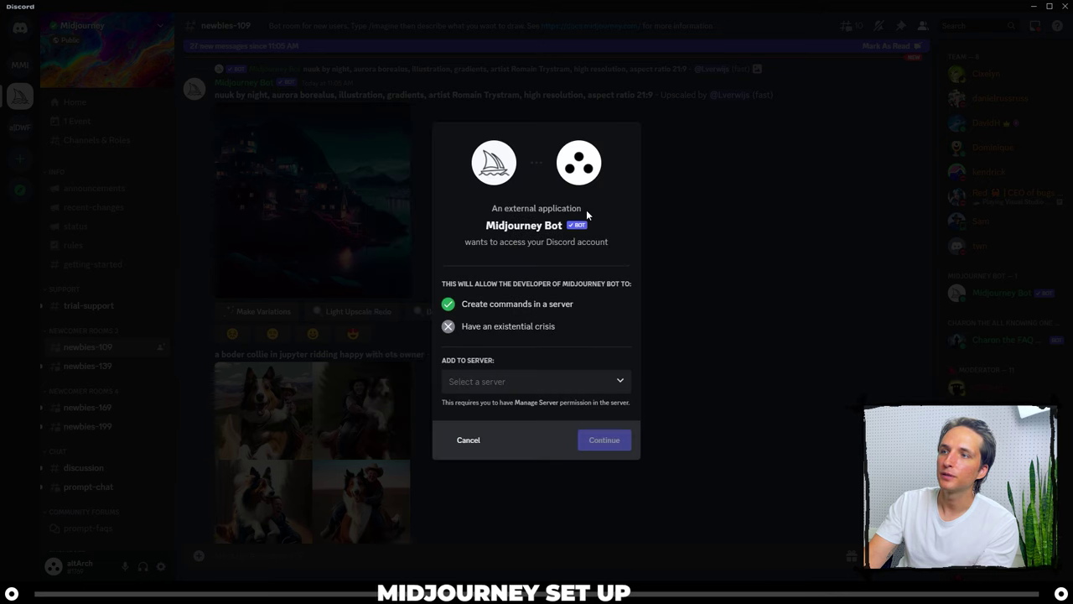
{"action": "left_click", "coordinate": [585, 382]}
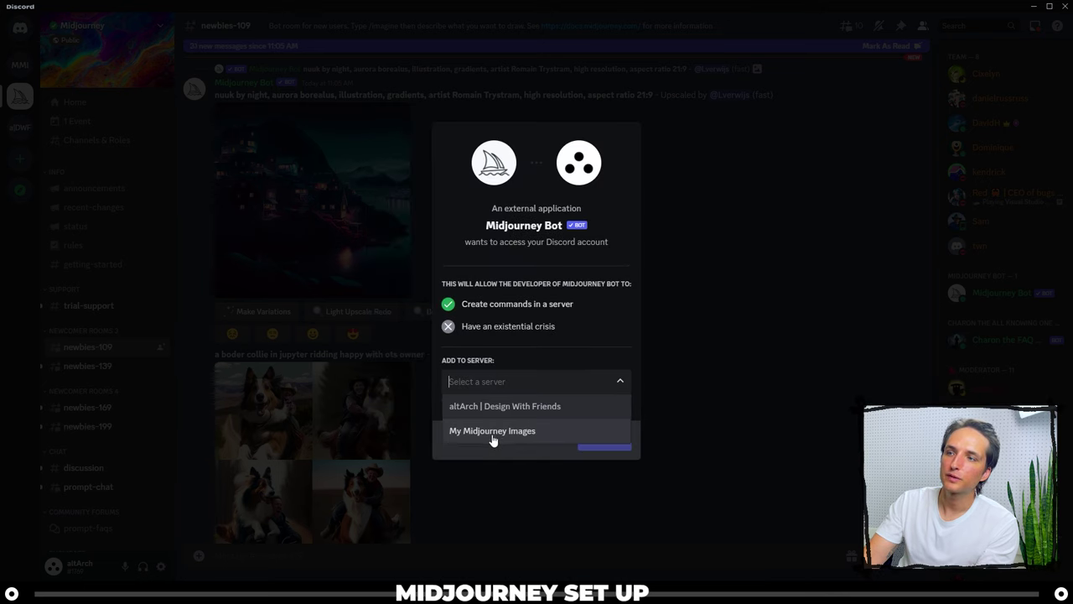
{"action": "left_click", "coordinate": [567, 433]}
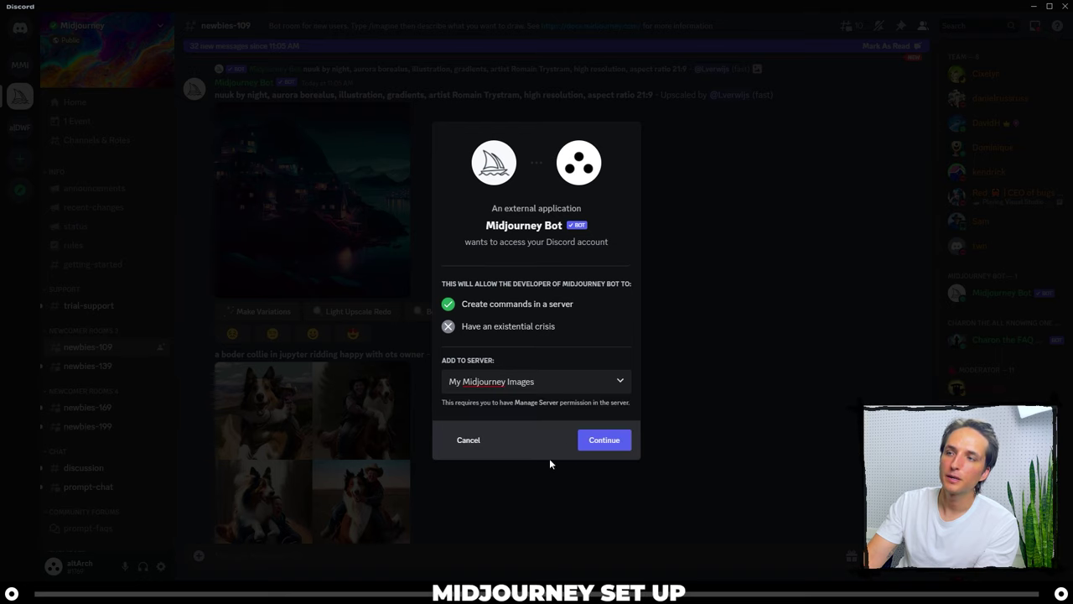
{"action": "left_click", "coordinate": [607, 445]}
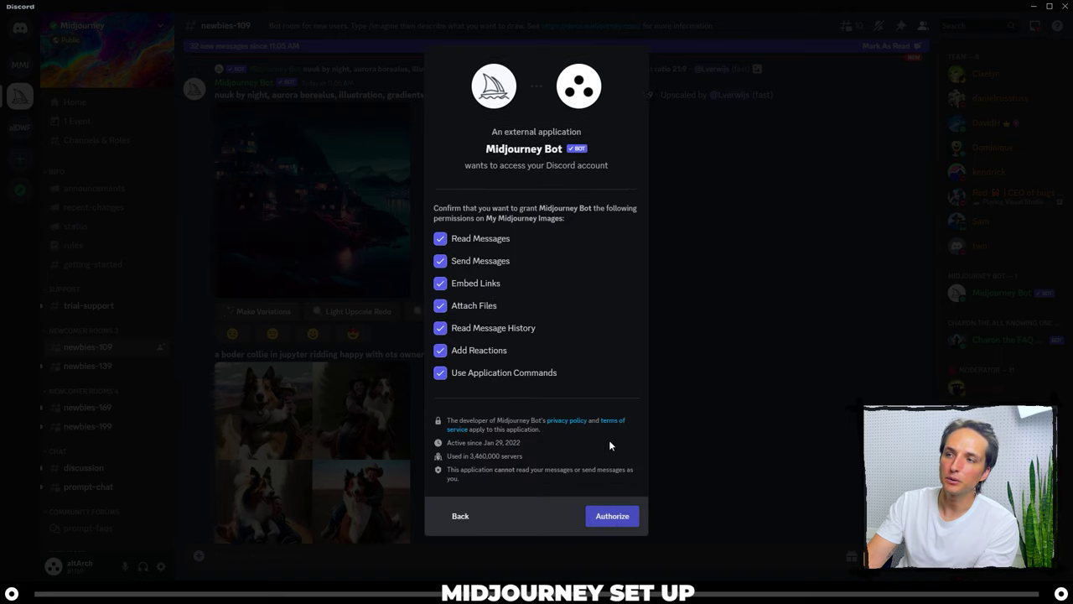
{"action": "left_click", "coordinate": [612, 515]}
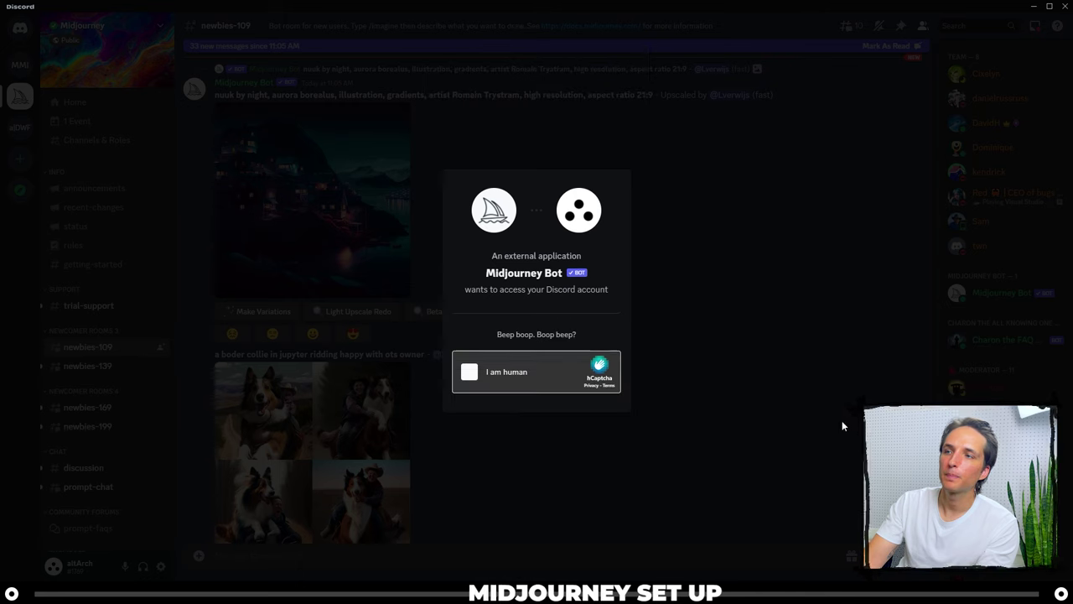
{"action": "left_click", "coordinate": [573, 391]}
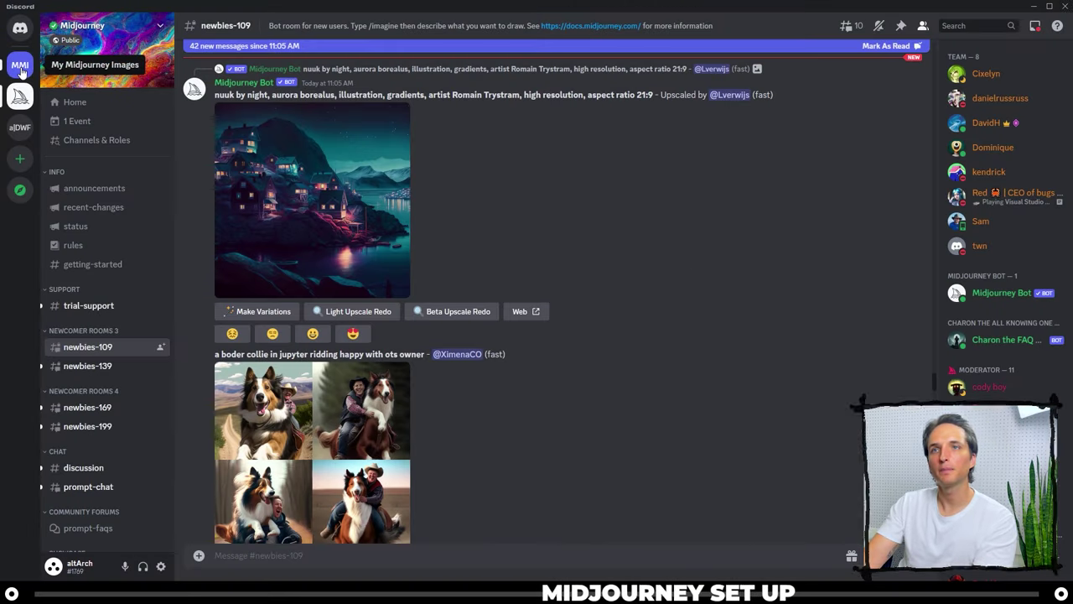
{"action": "left_click", "coordinate": [21, 71]}
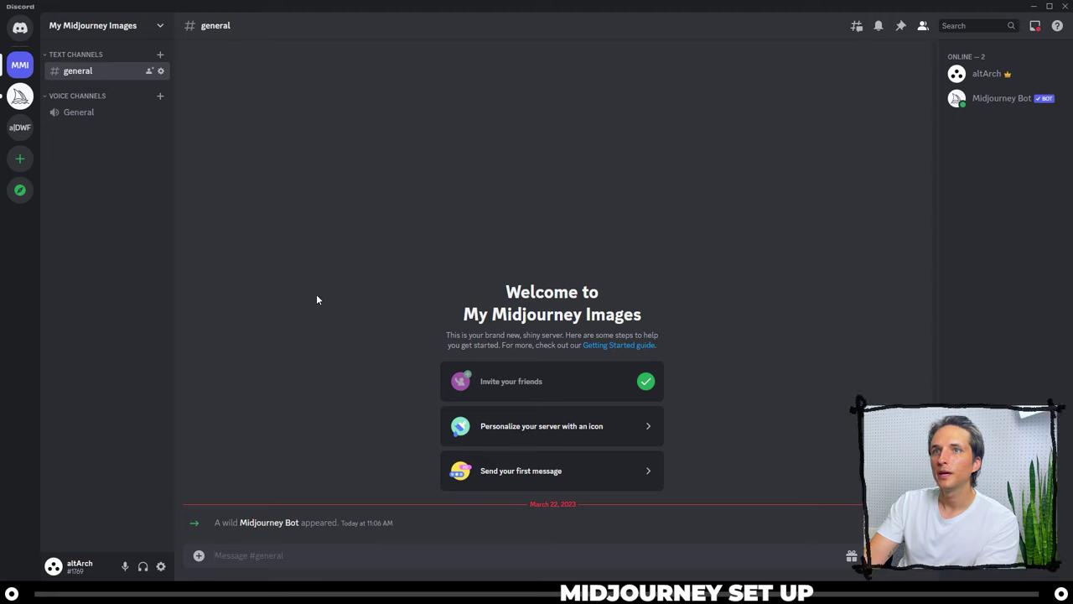
{"action": "left_click", "coordinate": [928, 32]}
{"action": "left_click", "coordinate": [928, 32]}
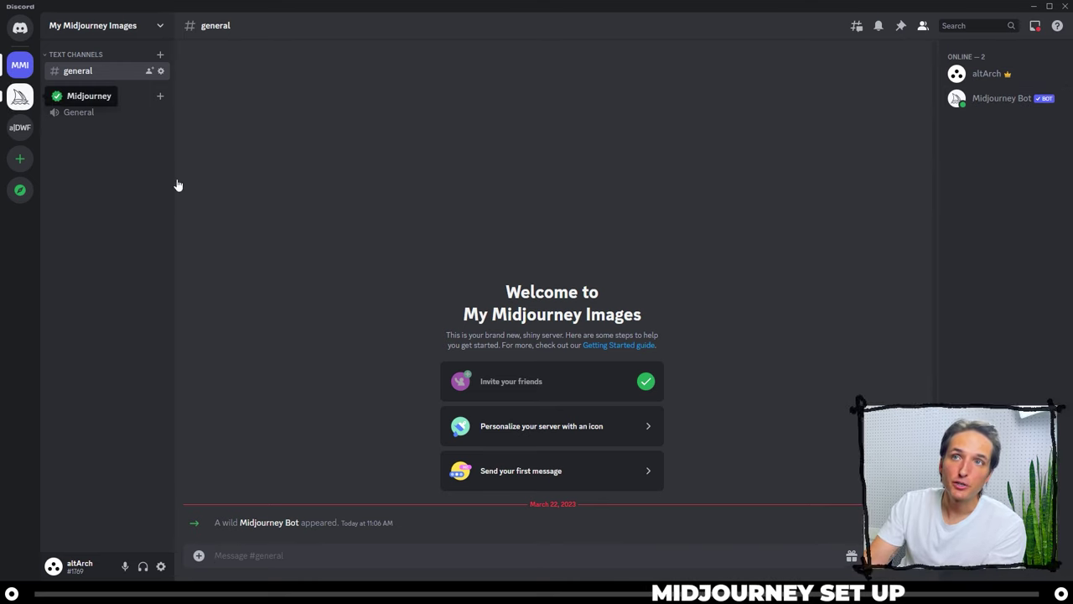
{"action": "left_click", "coordinate": [20, 96]}
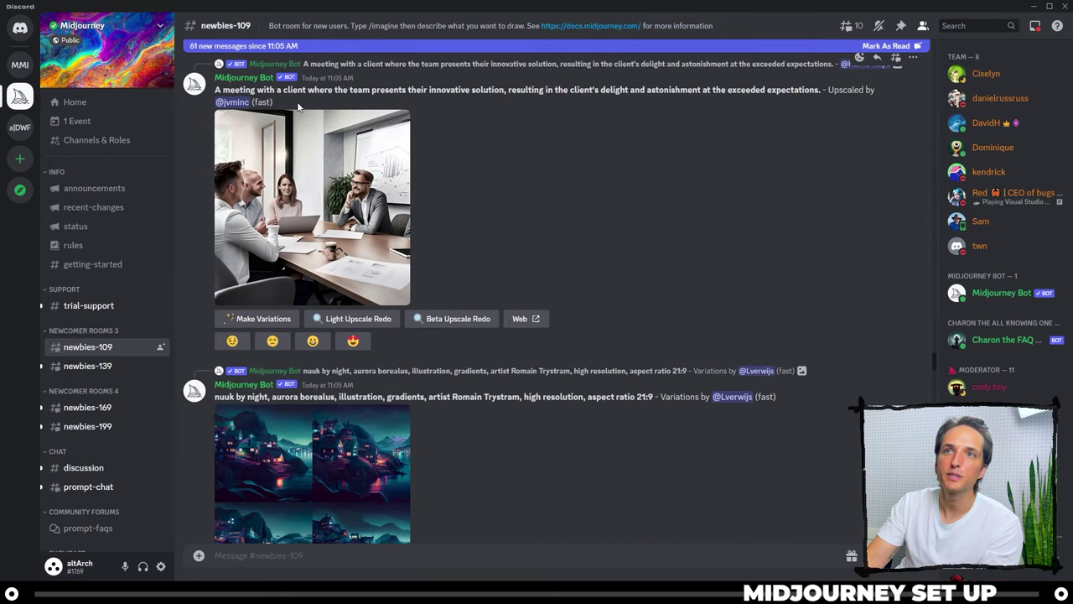
{"action": "left_click", "coordinate": [22, 70]}
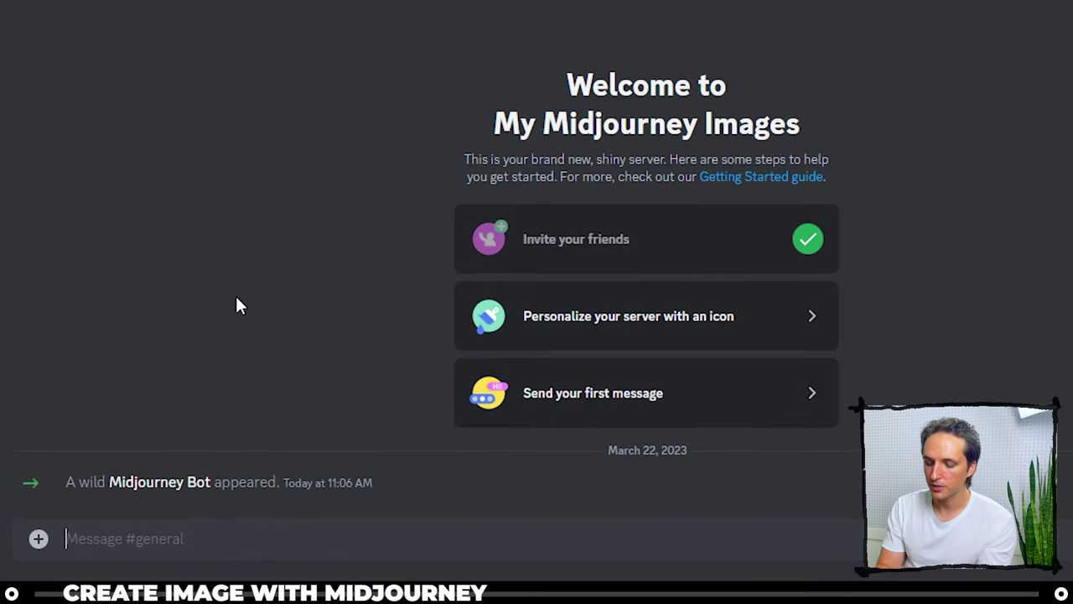
{"action": "type", "text": "/imagine"}
Run /imagine 'building made out of flowing fabric in the middle of the desert at sunset' and enlarge the grid.
{"action": "key", "text": "Tab"}
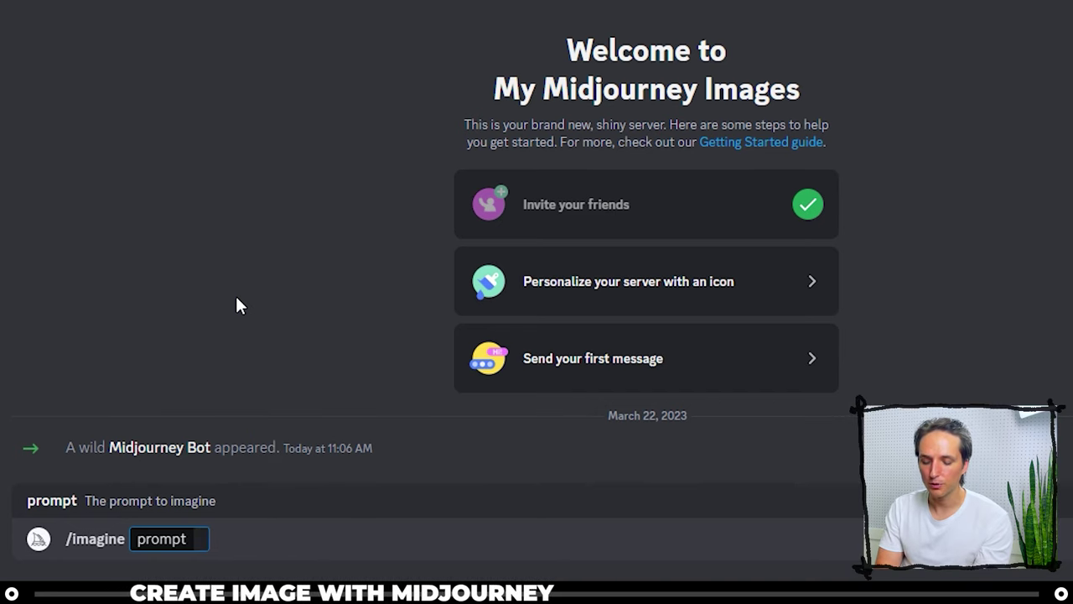
{"action": "type", "text": "building made ou"}
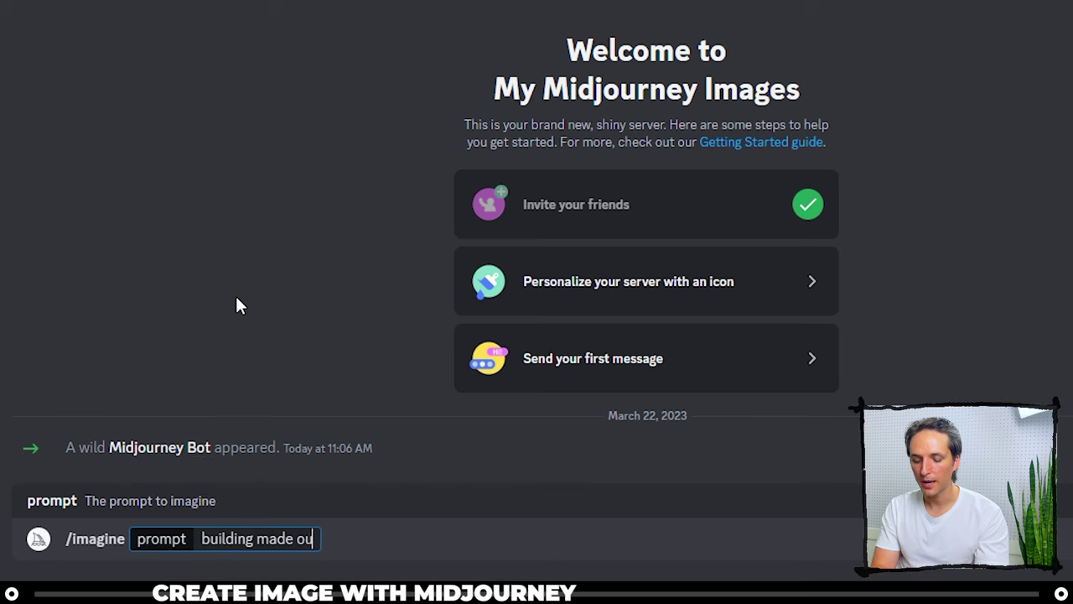
{"action": "type", "text": "t of flowing curtains"}
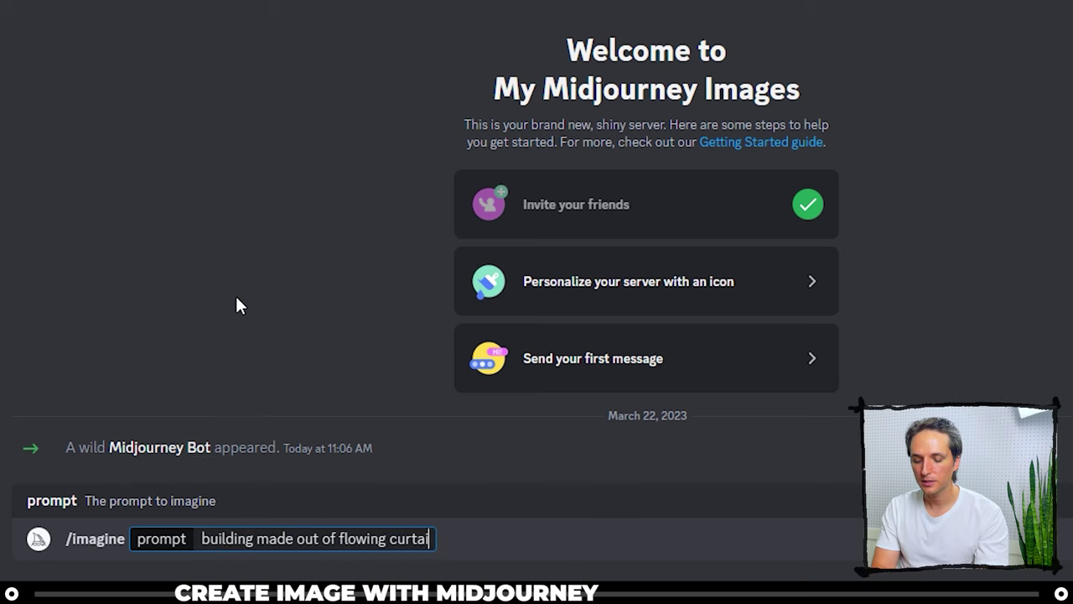
{"action": "key", "text": "BackSpace"}
{"action": "key", "text": "BackSpace"}
{"action": "key", "text": "BackSpace"}
{"action": "key", "text": "BackSpace"}
{"action": "key", "text": "BackSpace"}
{"action": "key", "text": "BackSpace"}
{"action": "key", "text": "BackSpace"}
{"action": "key", "text": "BackSpace"}
{"action": "type", "text": "fa"}
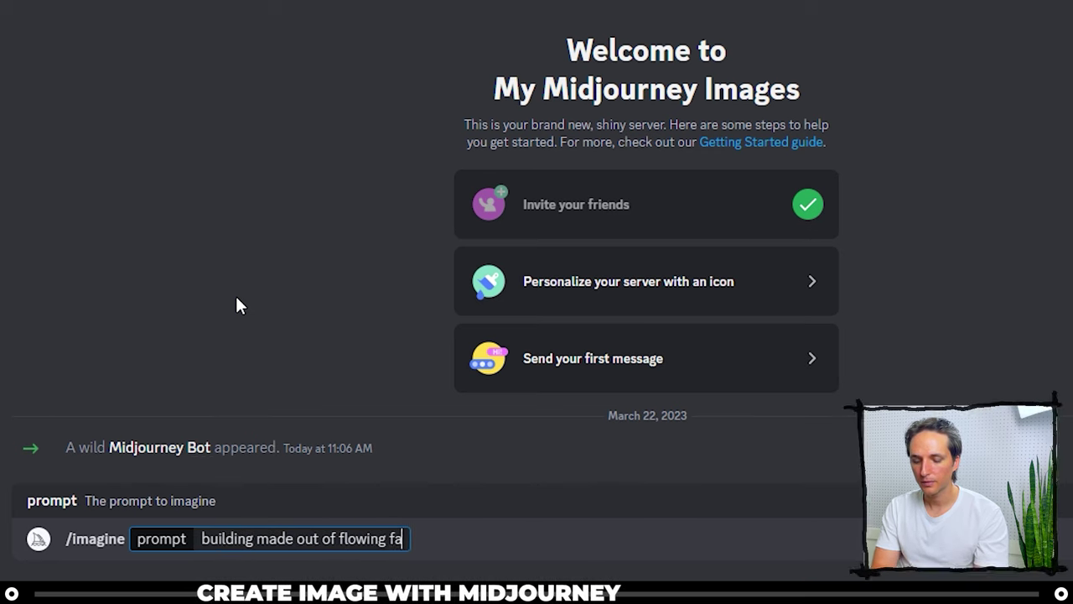
{"action": "type", "text": "bric in the middle of the desert at sunset"}
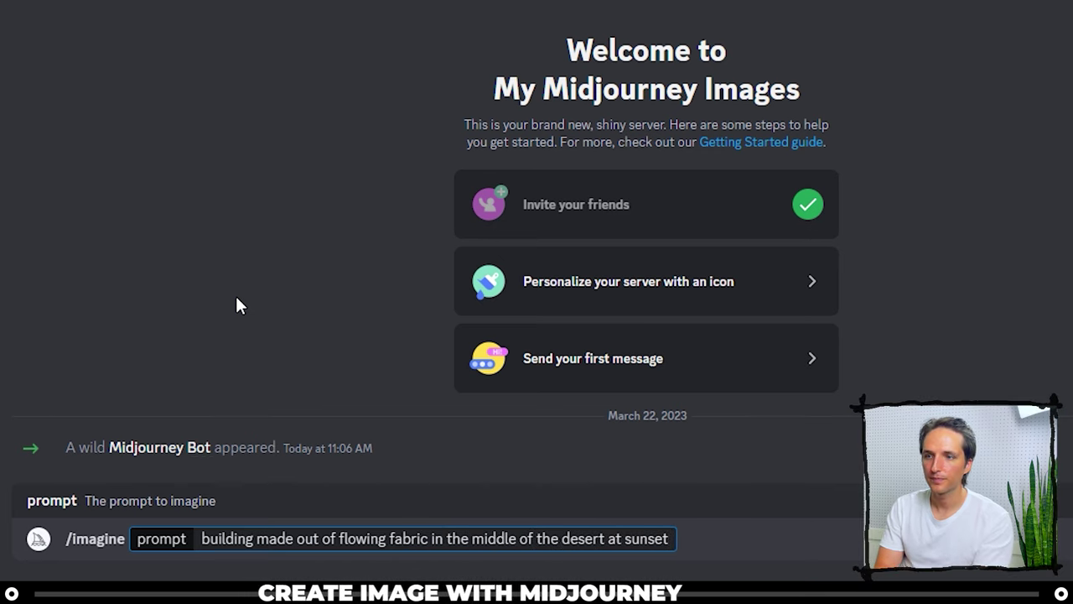
{"action": "key", "text": "Return"}
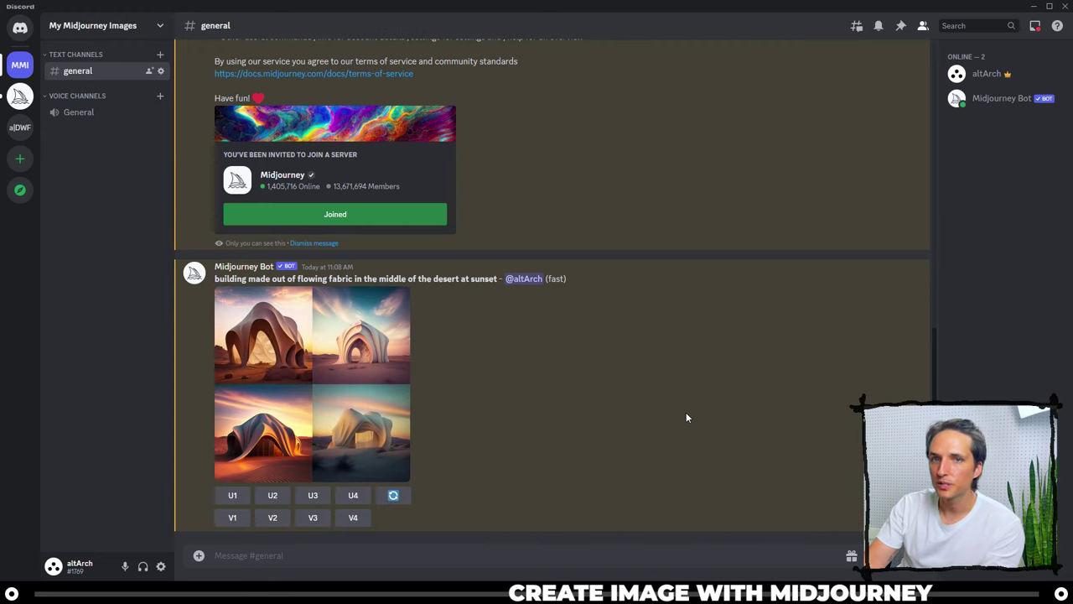
{"action": "left_click", "coordinate": [368, 362]}
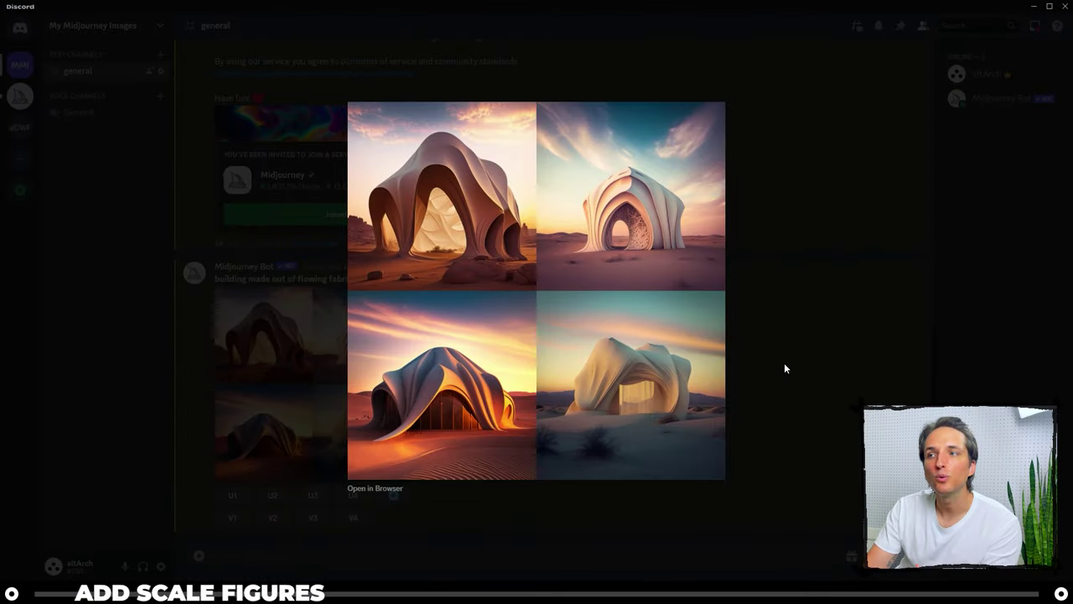
Run /imagine 'building made out of flowing fabric in the middle of the desert with people walking around looking at it'.
{"action": "left_click", "coordinate": [797, 347]}
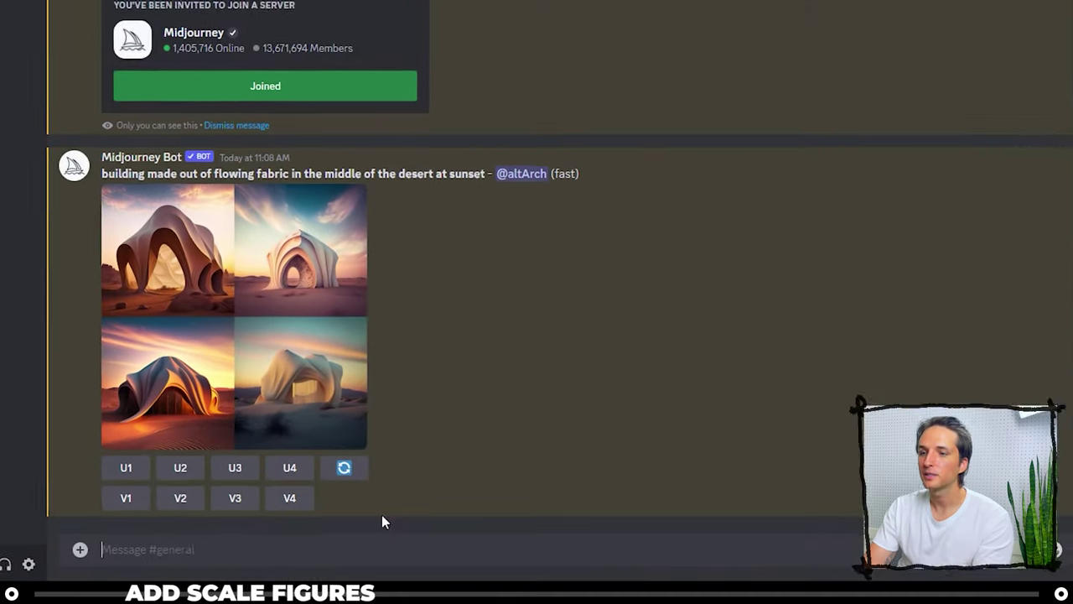
{"action": "type", "text": "/imagine"}
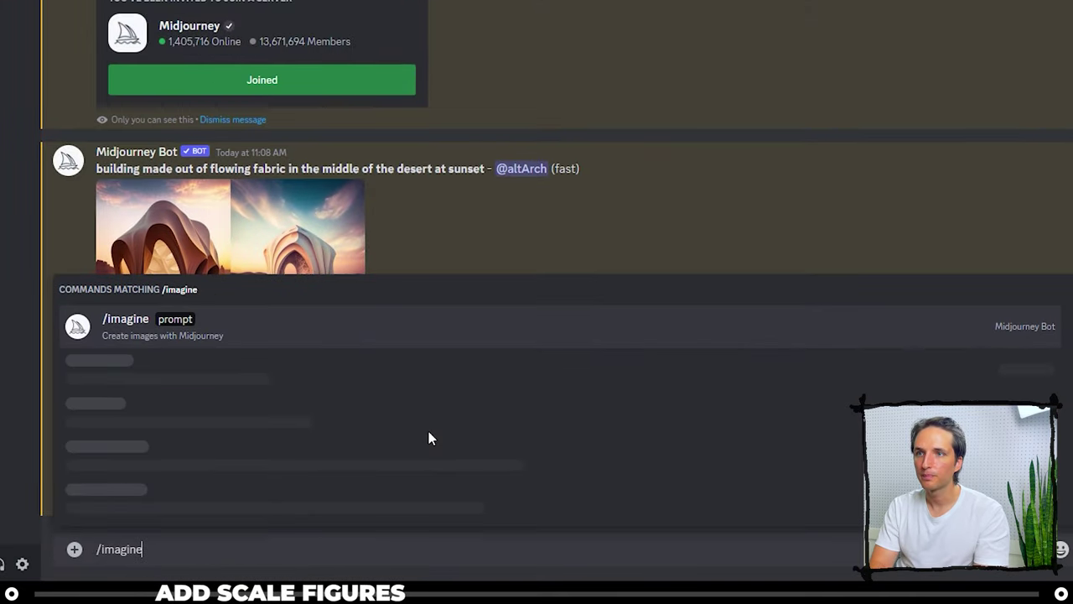
{"action": "key", "text": "Return"}
{"action": "type", "text": "building"}
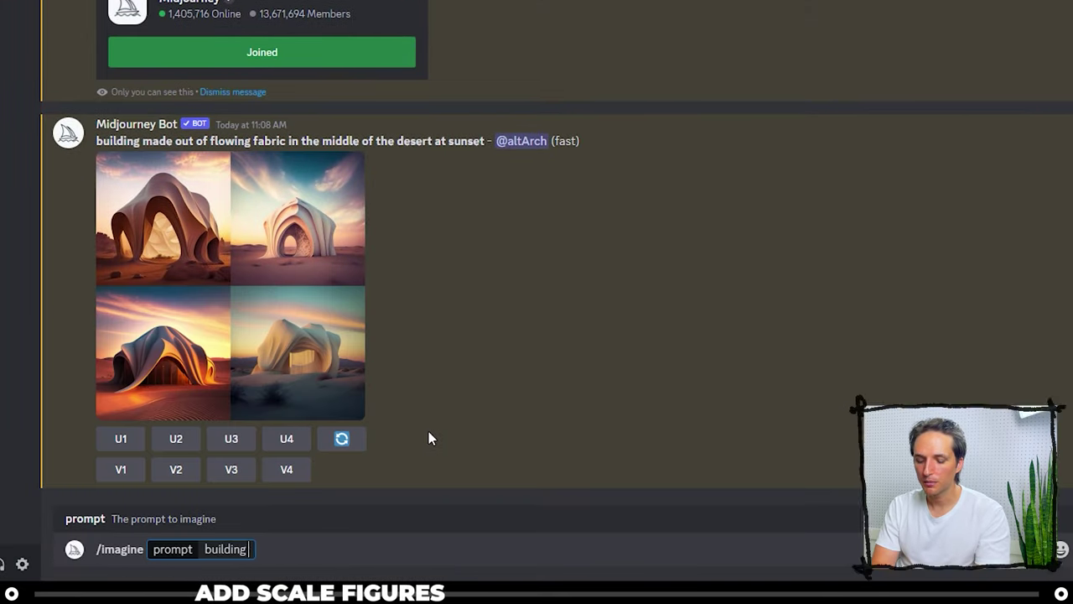
{"action": "type", "text": " made out of"}
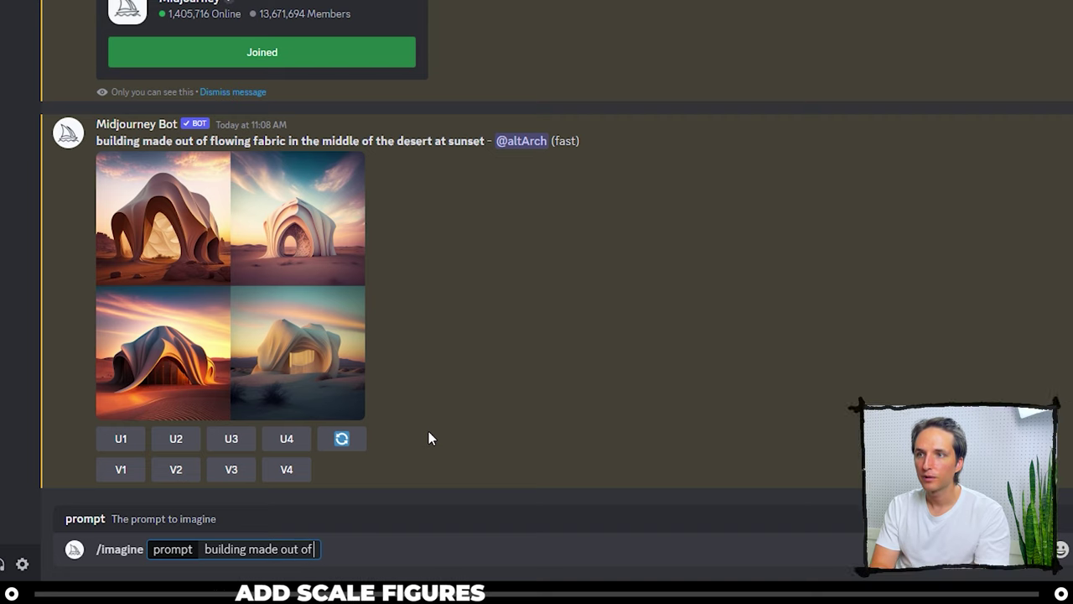
{"action": "type", "text": " flowing fabri"}
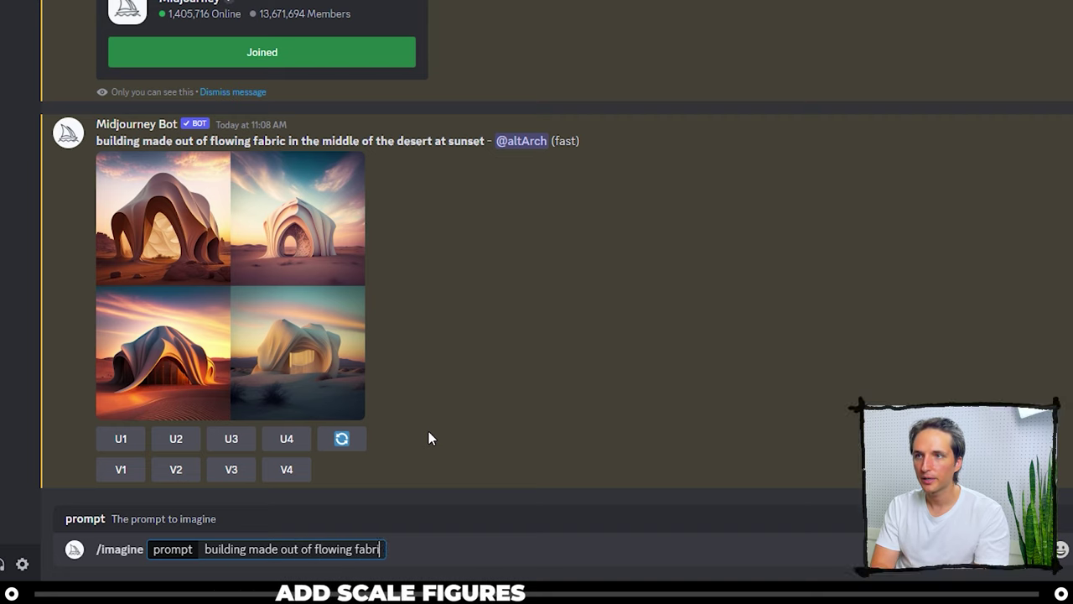
{"action": "type", "text": "c in the middle of the s"}
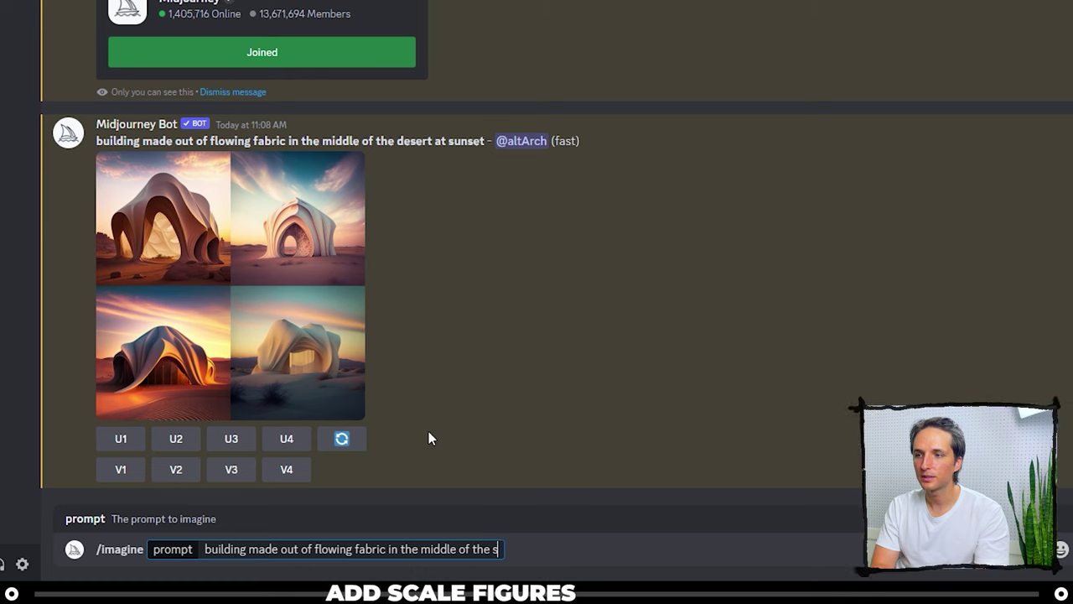
{"action": "key", "text": "BackSpace"}
{"action": "type", "text": "desert"}
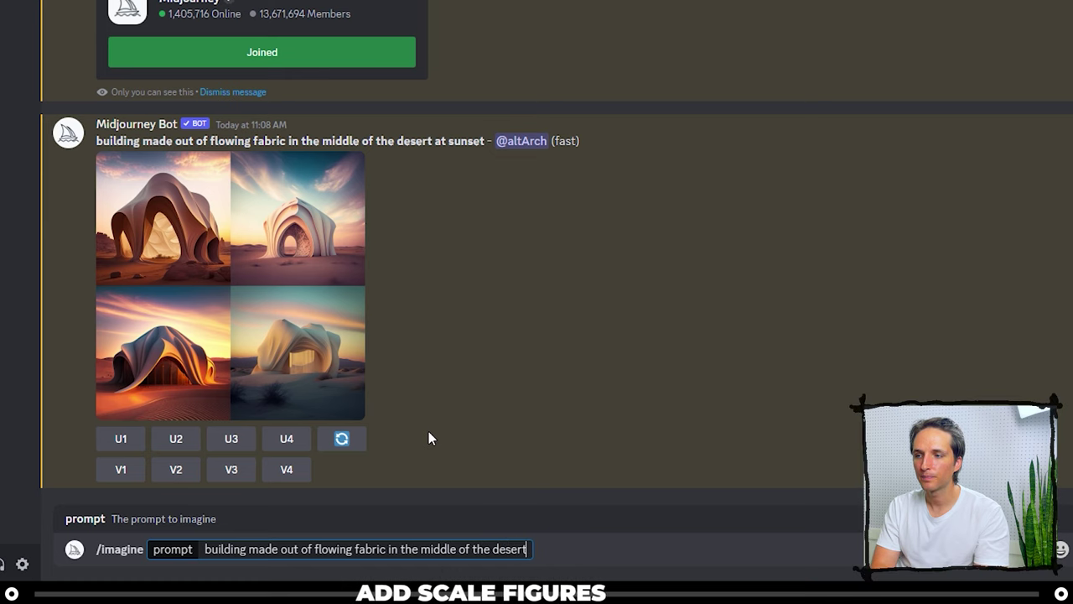
{"action": "type", "text": " with people"}
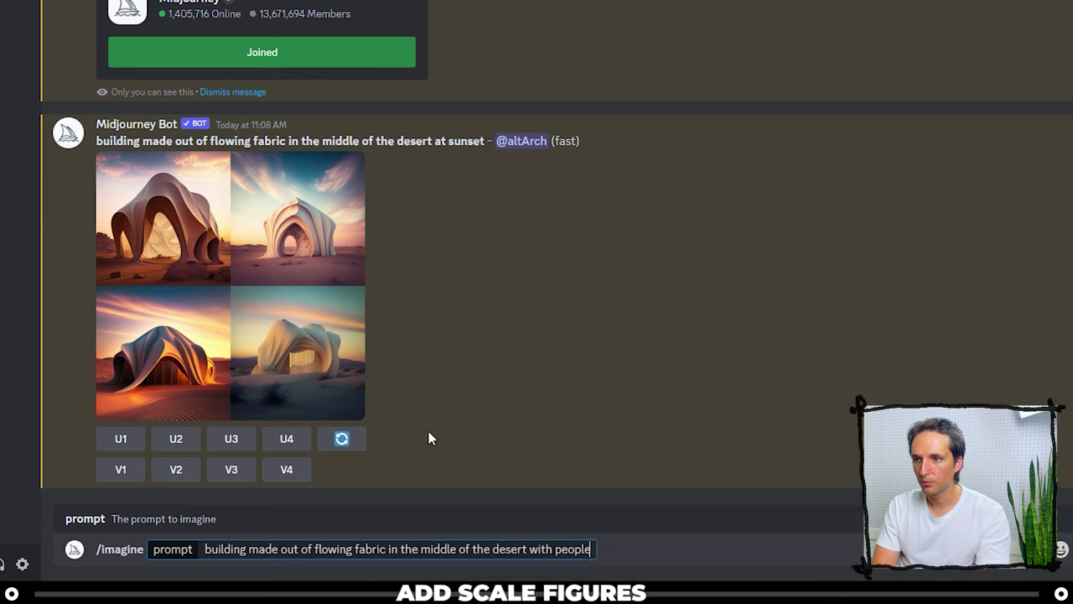
{"action": "type", "text": " walking around"}
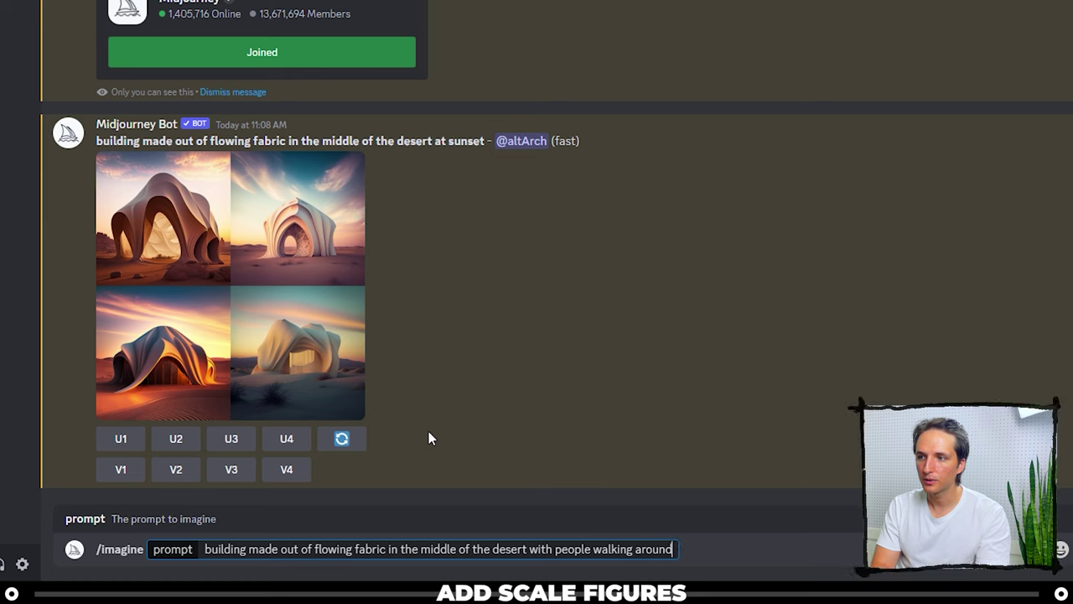
{"action": "type", "text": " looking at"}
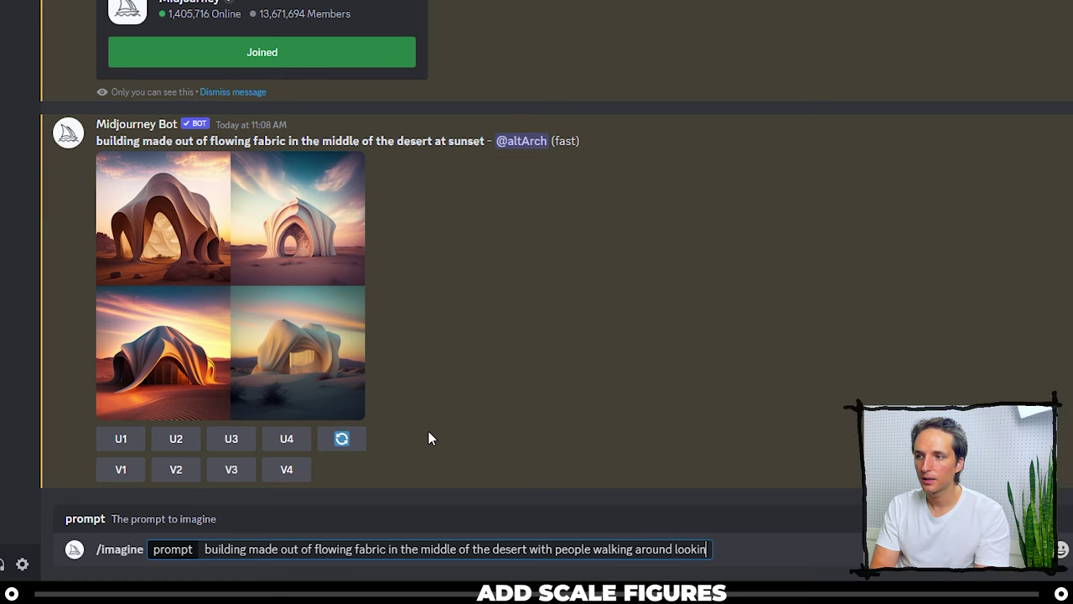
{"action": "type", "text": " it"}
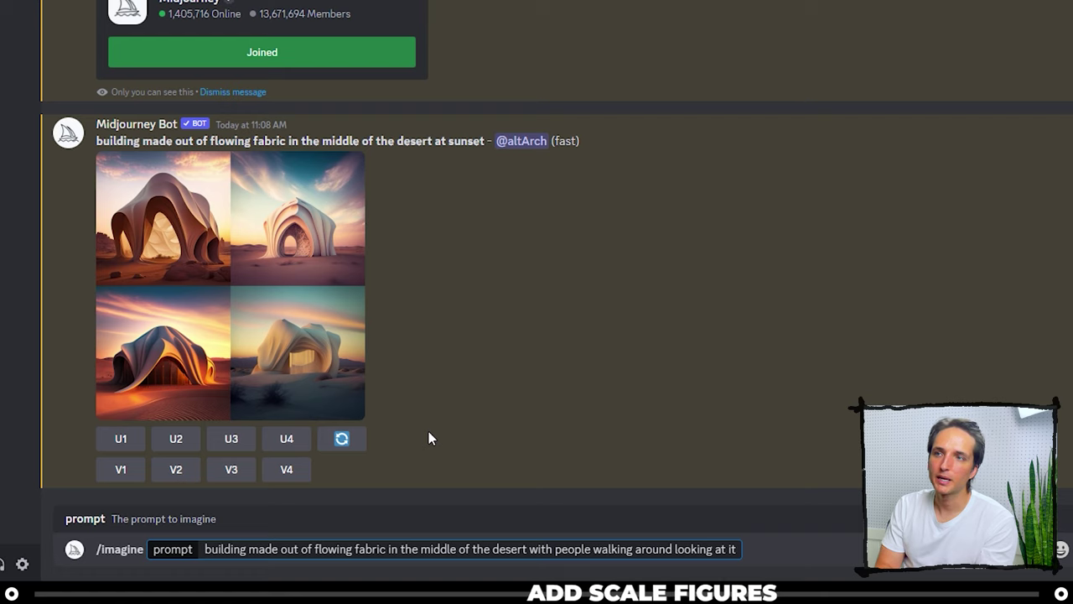
{"action": "key", "text": "Return"}
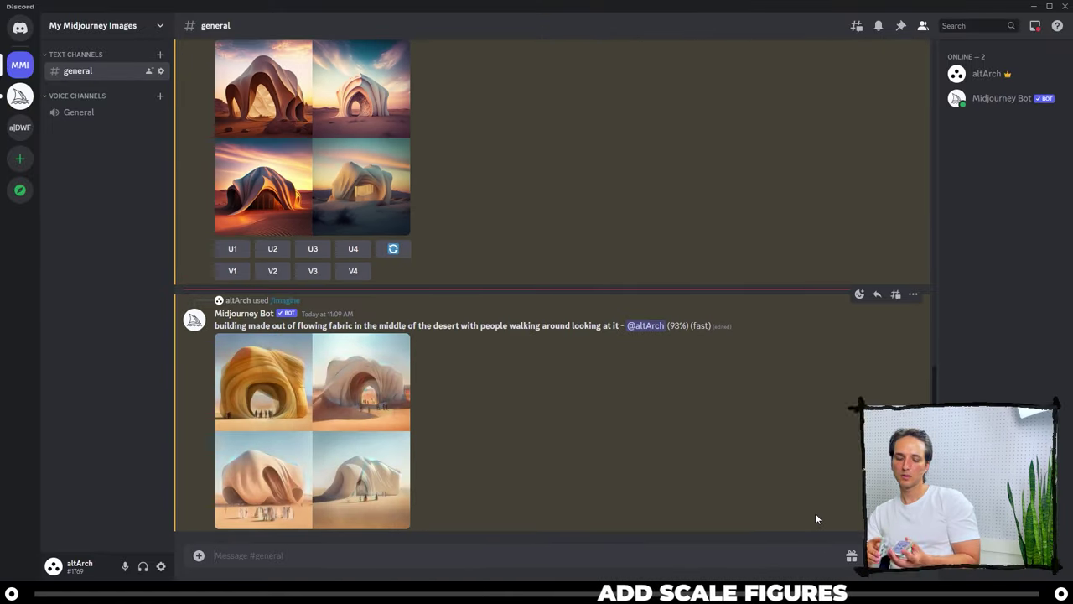
{"action": "left_click", "coordinate": [399, 404]}
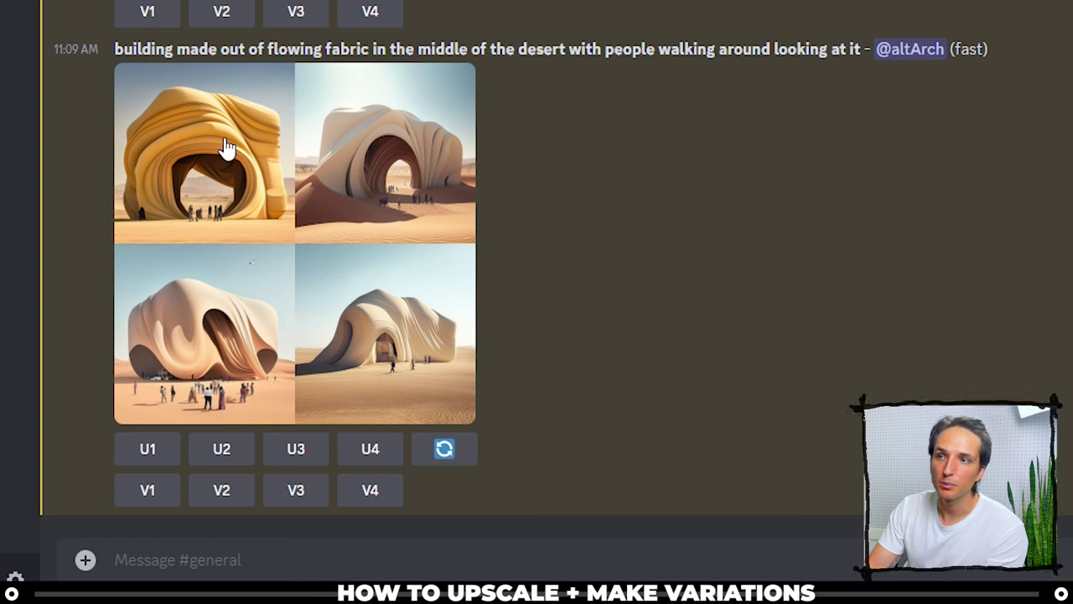
Request variations of the first image in the new grid.
{"action": "left_click", "coordinate": [138, 502]}
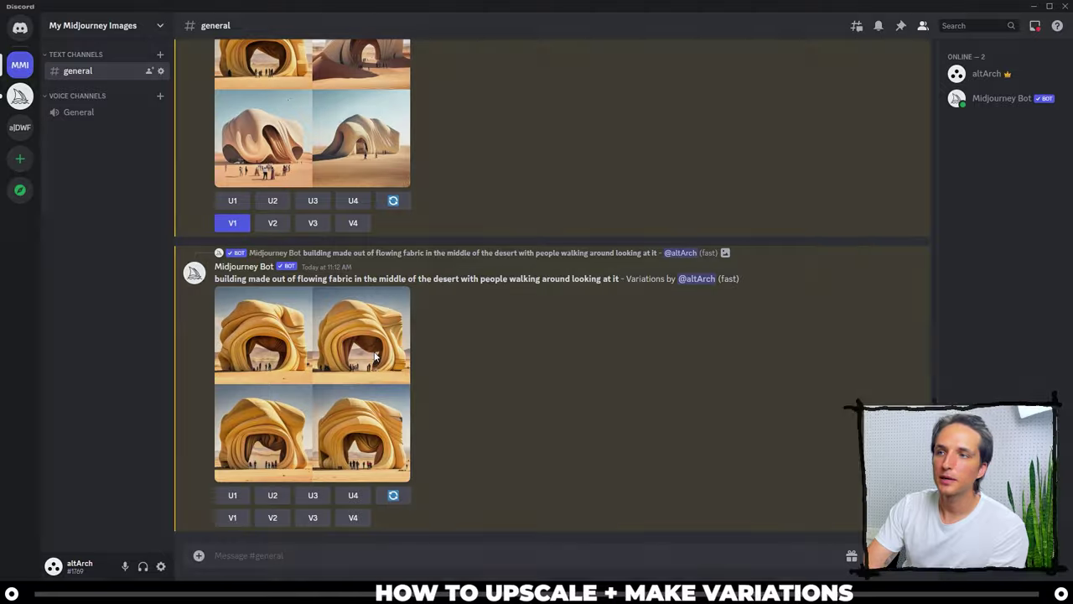
Enlarge the new variations grid and the earlier grid one after the other to compare them.
{"action": "left_click", "coordinate": [374, 356]}
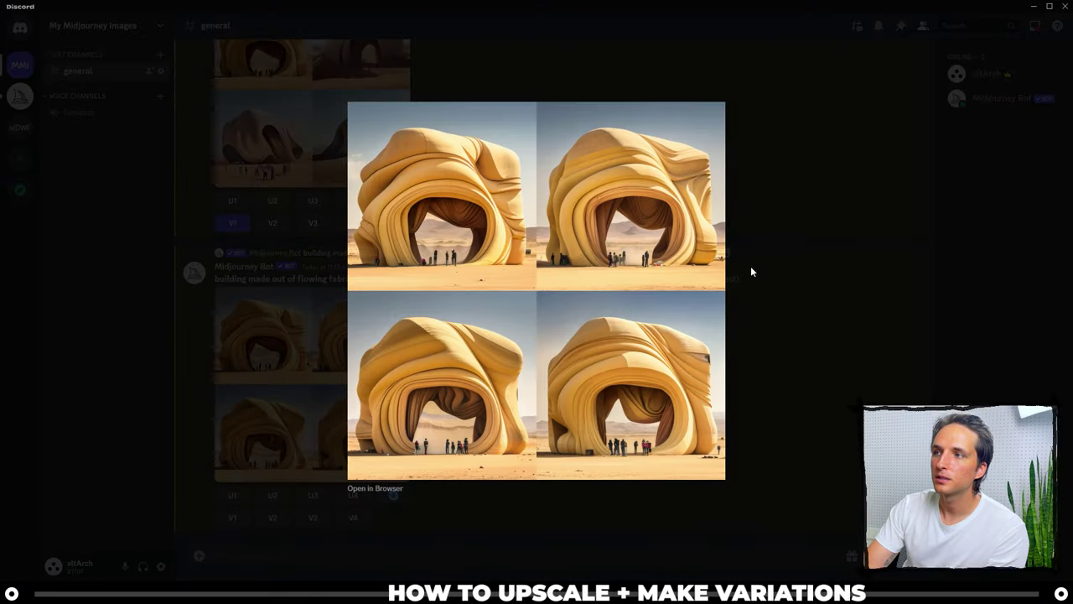
{"action": "left_click", "coordinate": [830, 291]}
{"action": "scroll", "coordinate": [424, 226], "scroll_direction": "up", "scroll_amount": 2}
{"action": "left_click", "coordinate": [402, 252]}
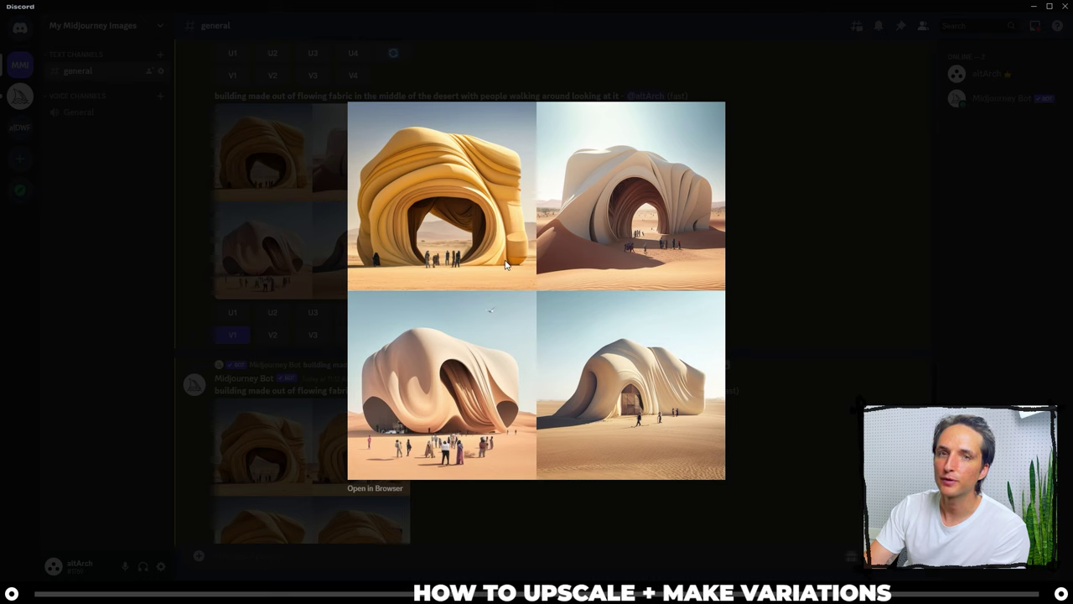
{"action": "left_click", "coordinate": [755, 306]}
{"action": "scroll", "coordinate": [480, 483], "scroll_direction": "down", "scroll_amount": 2}
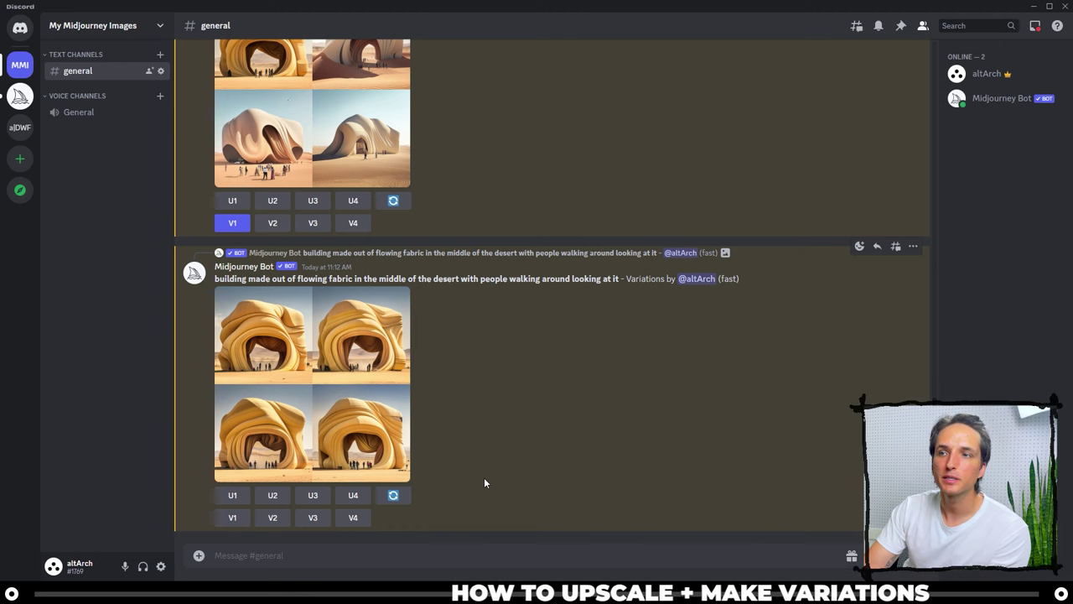
Review the variations grid again and upscale the fourth variation.
{"action": "left_click", "coordinate": [341, 356]}
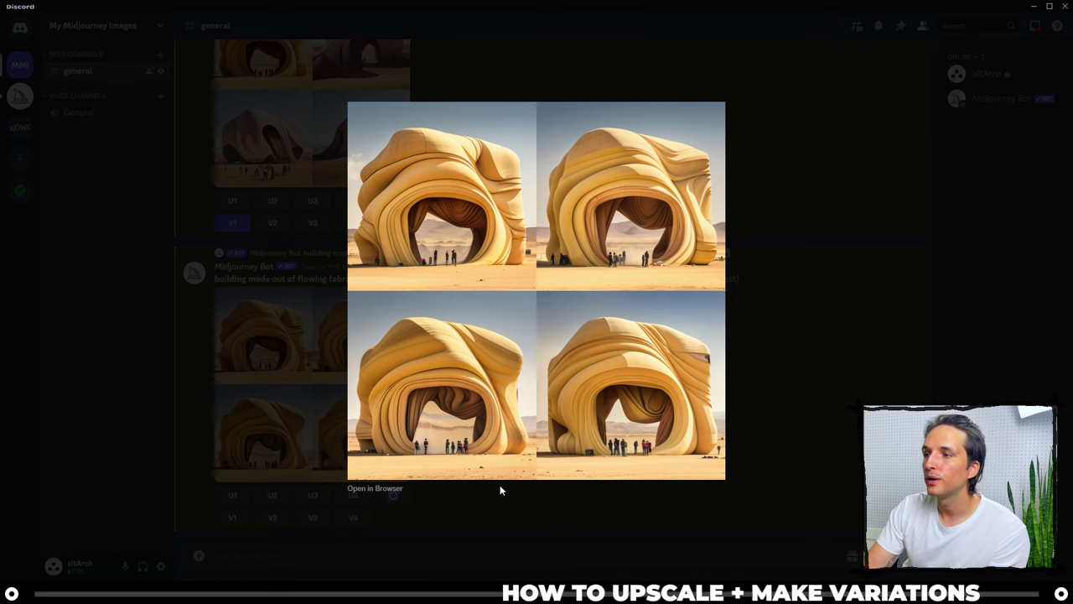
{"action": "left_click", "coordinate": [791, 318]}
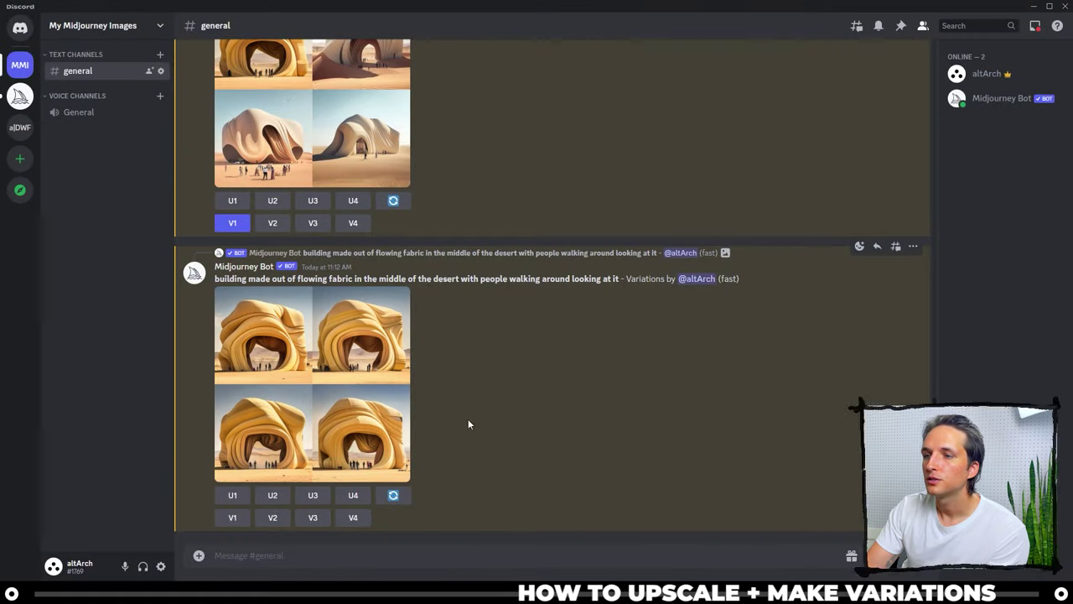
{"action": "left_click", "coordinate": [353, 495]}
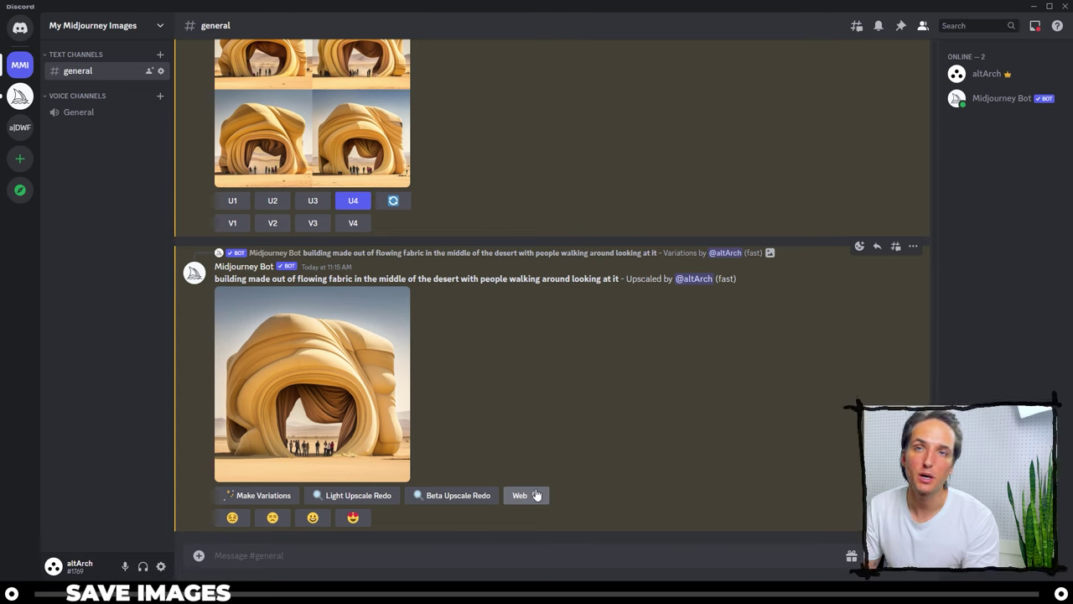
Follow the upscaled image's Web link to midjourney.com, log in with saved credentials and authorize Midjourney Bot.
{"action": "left_click", "coordinate": [525, 498]}
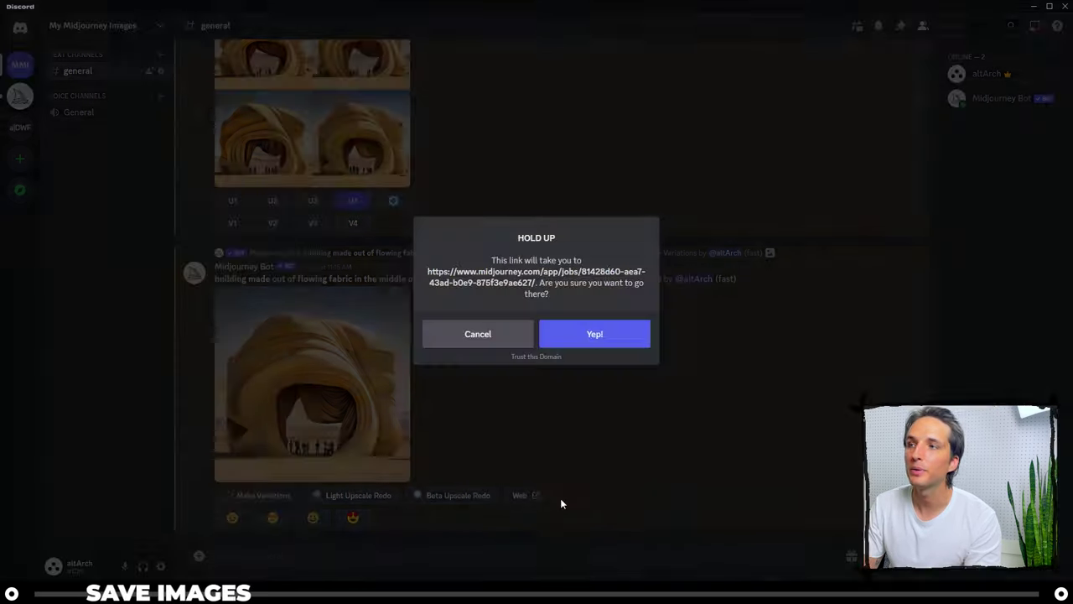
{"action": "left_click", "coordinate": [585, 335]}
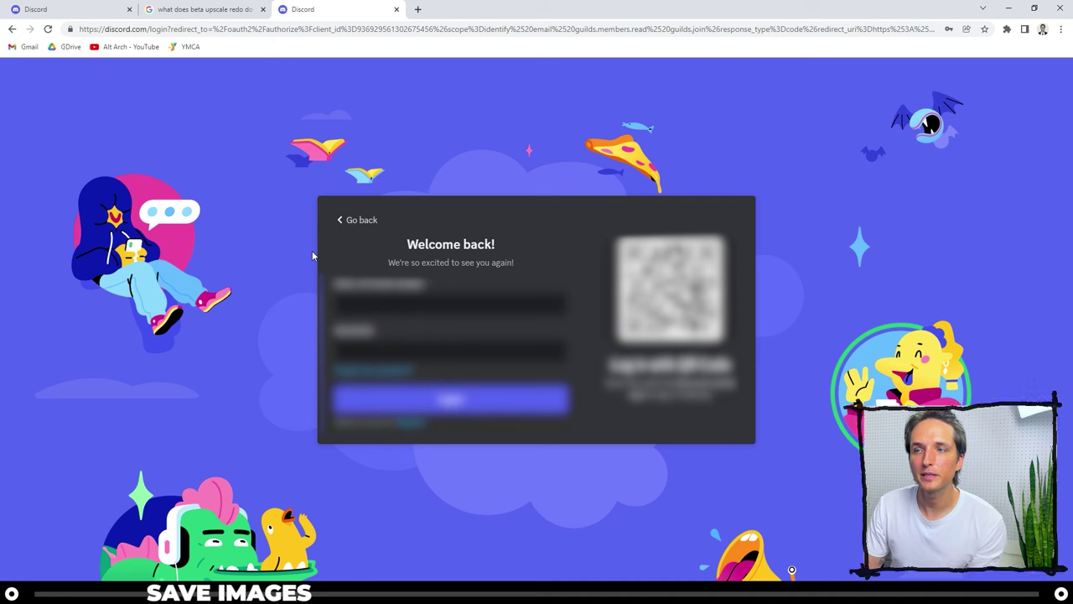
{"action": "left_click", "coordinate": [434, 307]}
{"action": "left_click", "coordinate": [434, 323]}
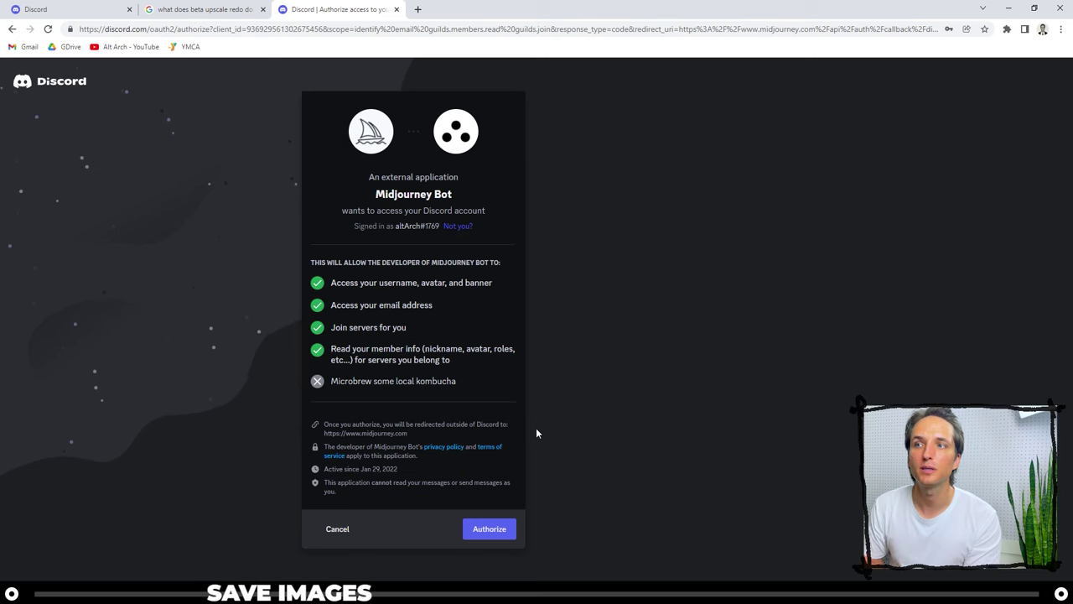
{"action": "left_click", "coordinate": [498, 537]}
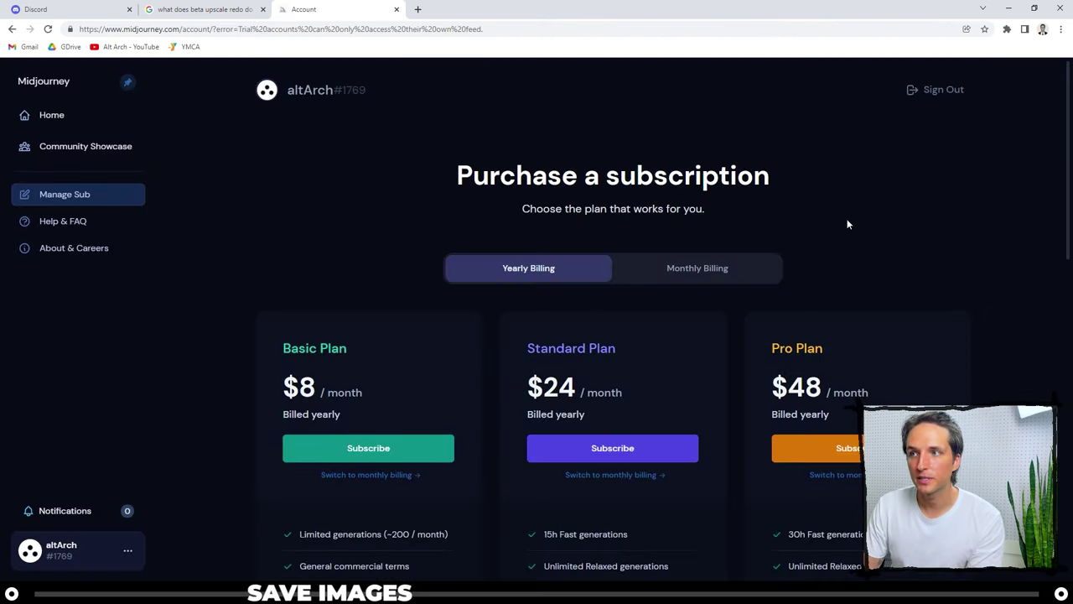
Look over the $8, $24 and $48 plans with monthly billing, then go to the Home gallery.
{"action": "scroll", "coordinate": [845, 224], "scroll_direction": "down", "scroll_amount": 2}
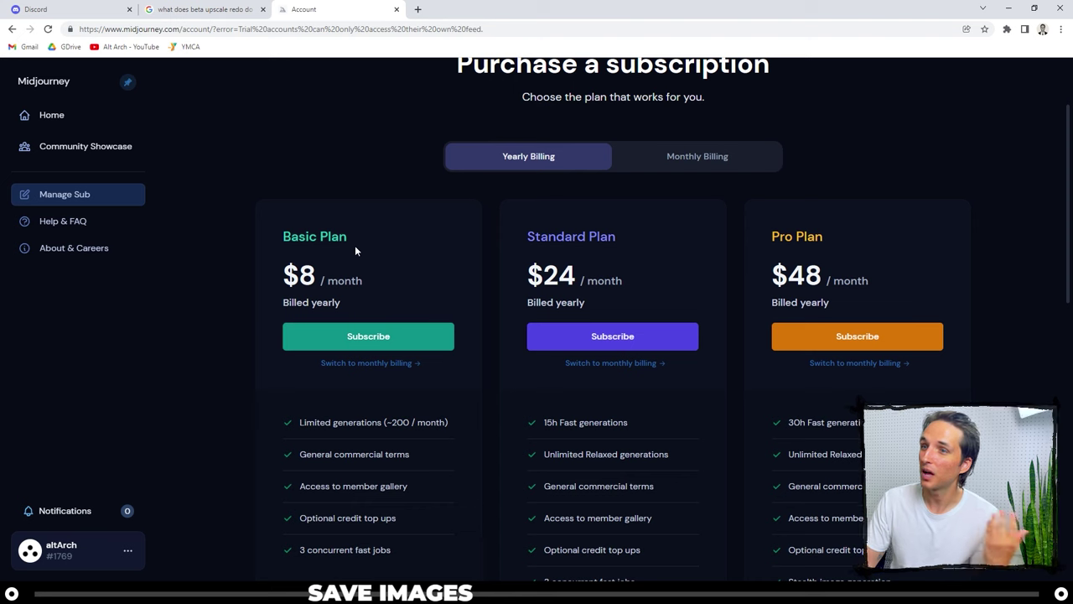
{"action": "scroll", "coordinate": [404, 411], "scroll_direction": "down", "scroll_amount": 1}
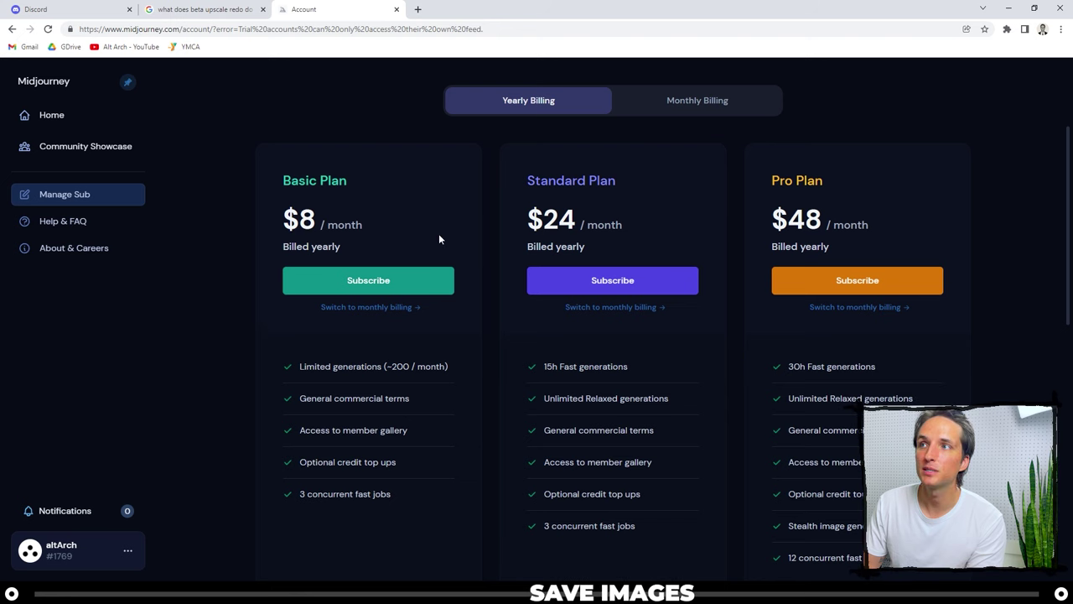
{"action": "left_click", "coordinate": [696, 100]}
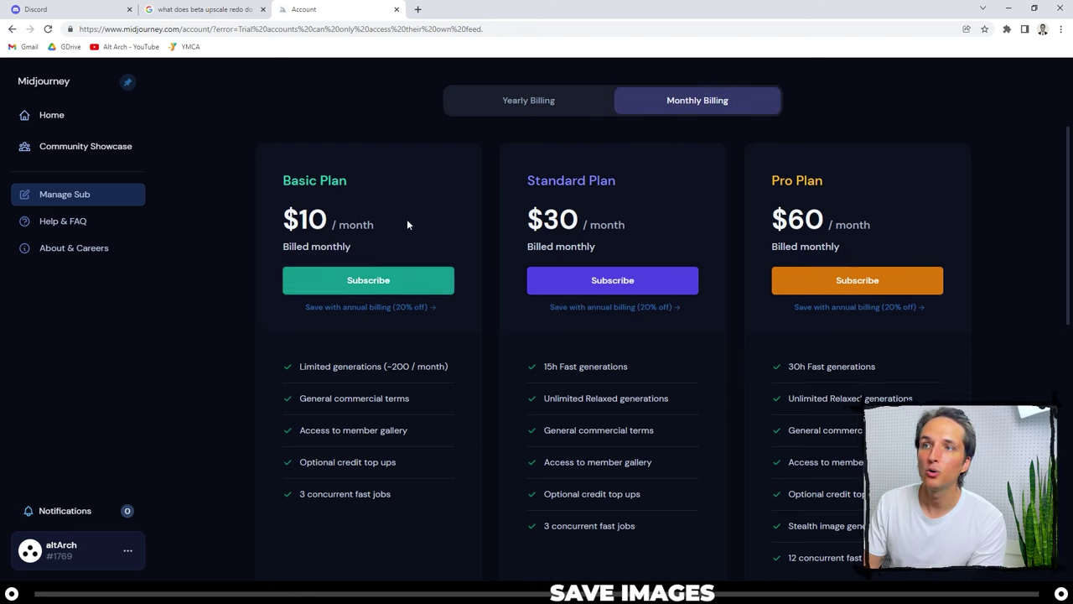
{"action": "left_click", "coordinate": [51, 116]}
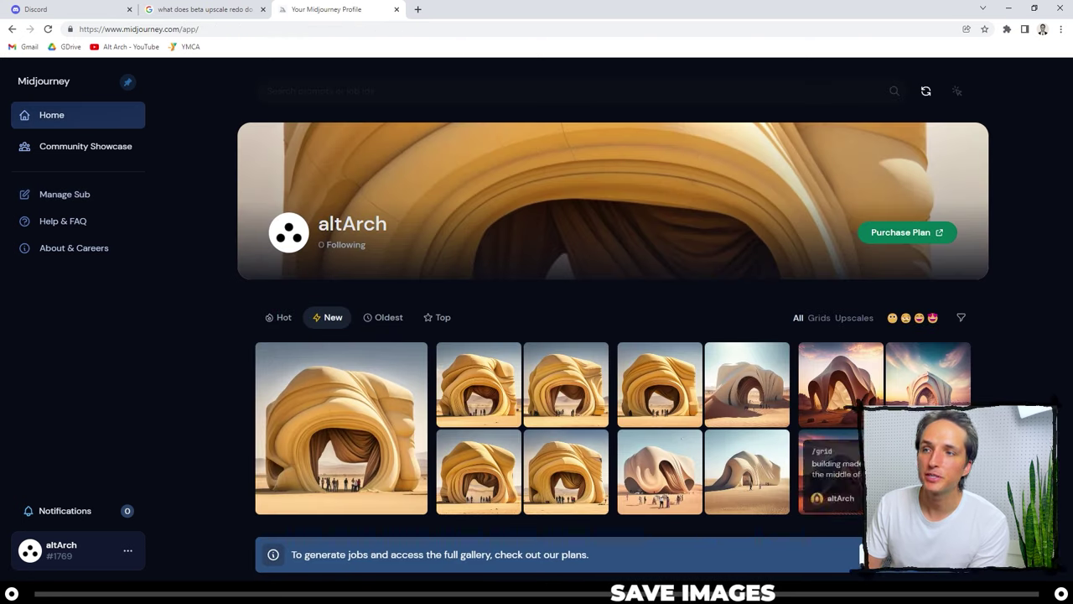
Open the options menu of the first, upscaled fabric-building image in the gallery.
{"action": "mouse_move", "coordinate": [404, 487]}
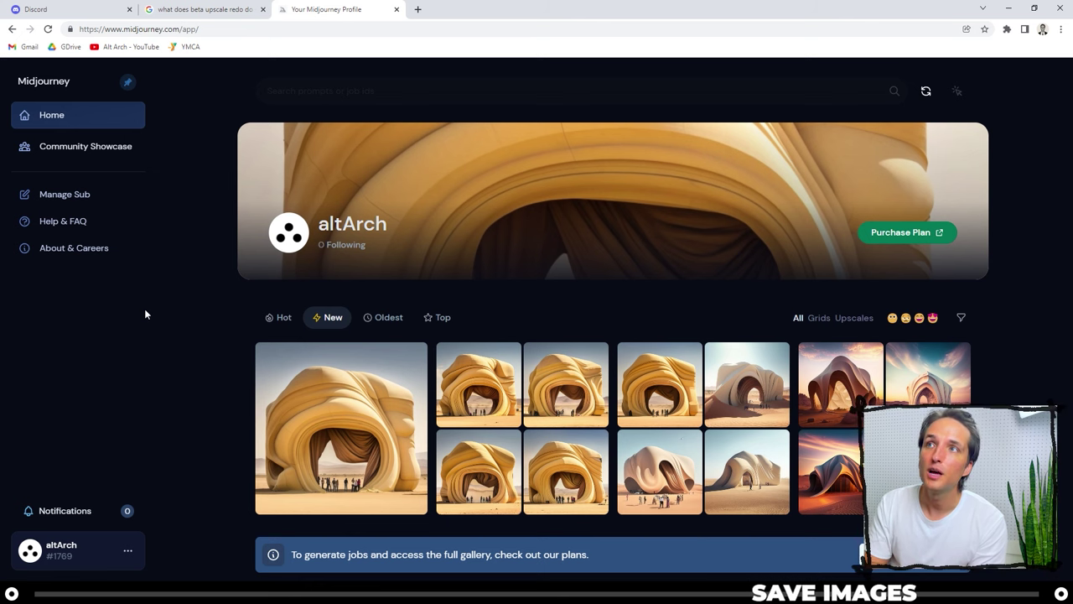
{"action": "mouse_move", "coordinate": [348, 387]}
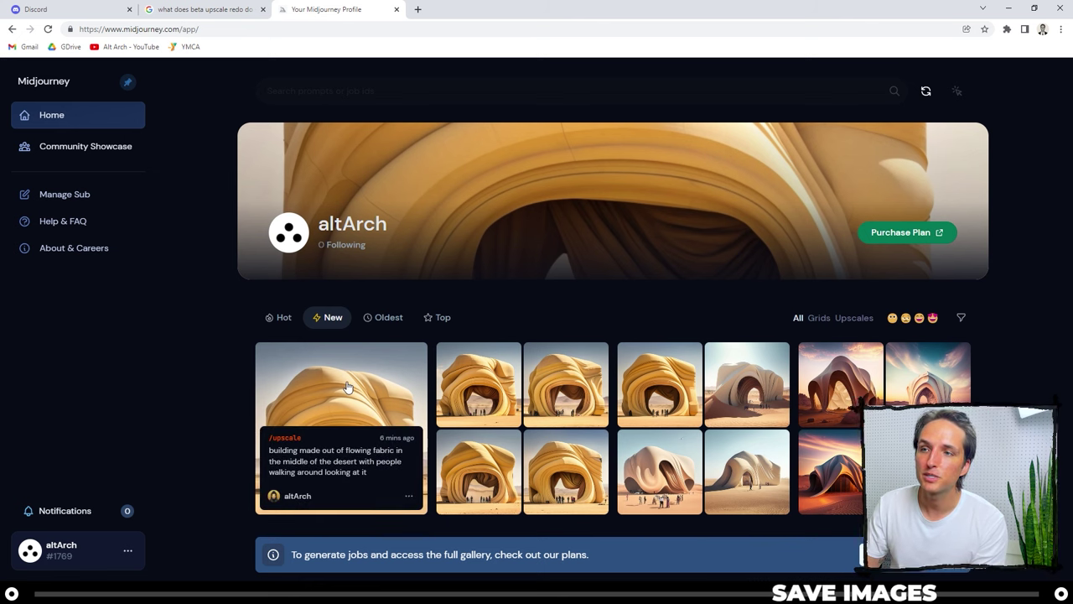
{"action": "left_click", "coordinate": [408, 499]}
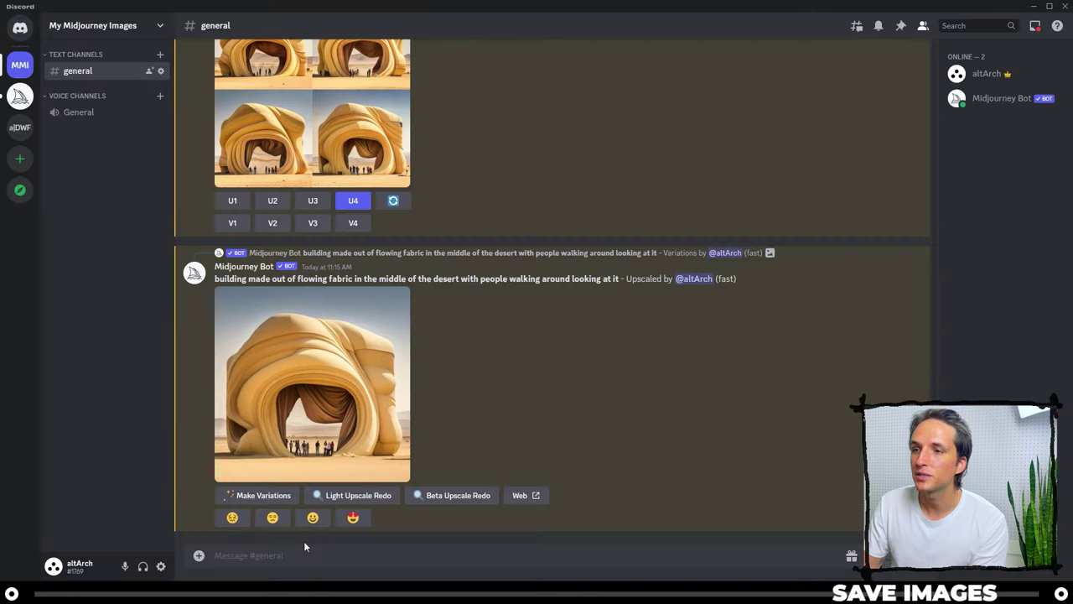
View the upscaled golden fabric-building image full size and bring up its save options.
{"action": "left_click", "coordinate": [333, 367]}
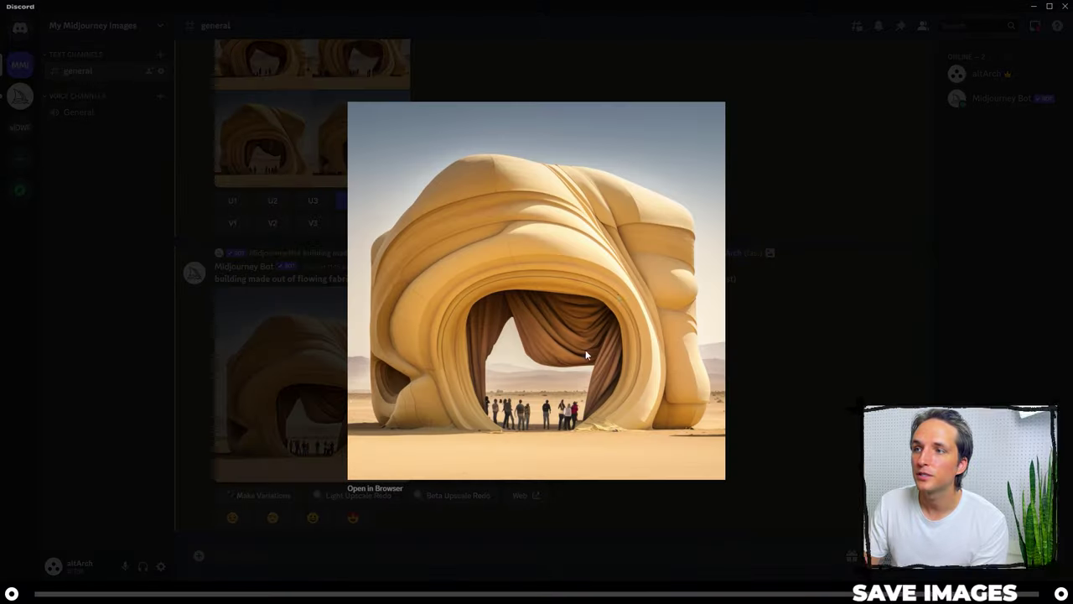
{"action": "right_click", "coordinate": [609, 287]}
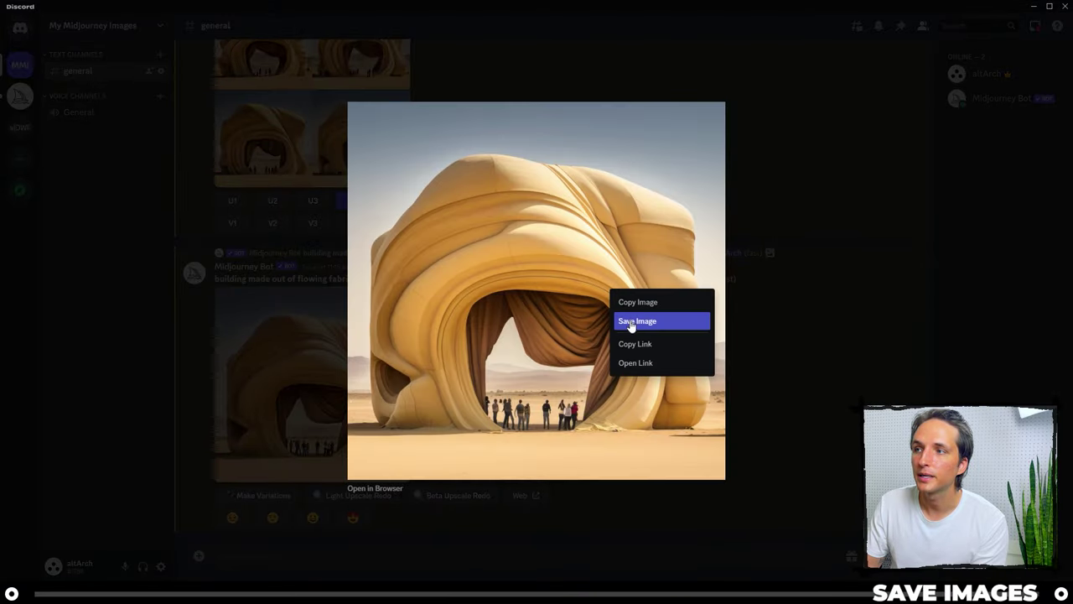